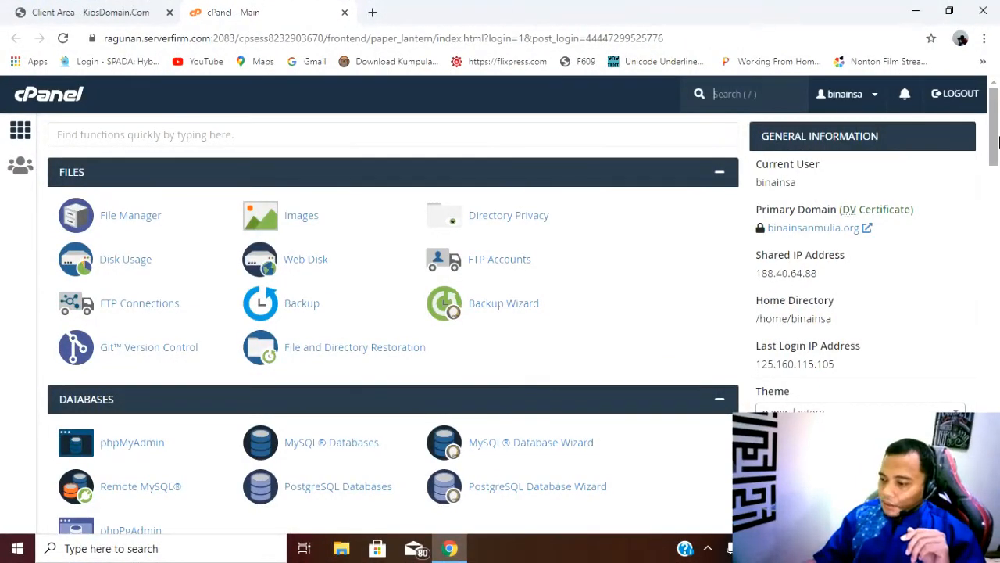
{"action": "scroll", "coordinate": [994, 149], "scroll_direction": "down", "scroll_amount": 1}
{"action": "scroll", "coordinate": [998, 148], "scroll_direction": "up", "scroll_amount": 1}
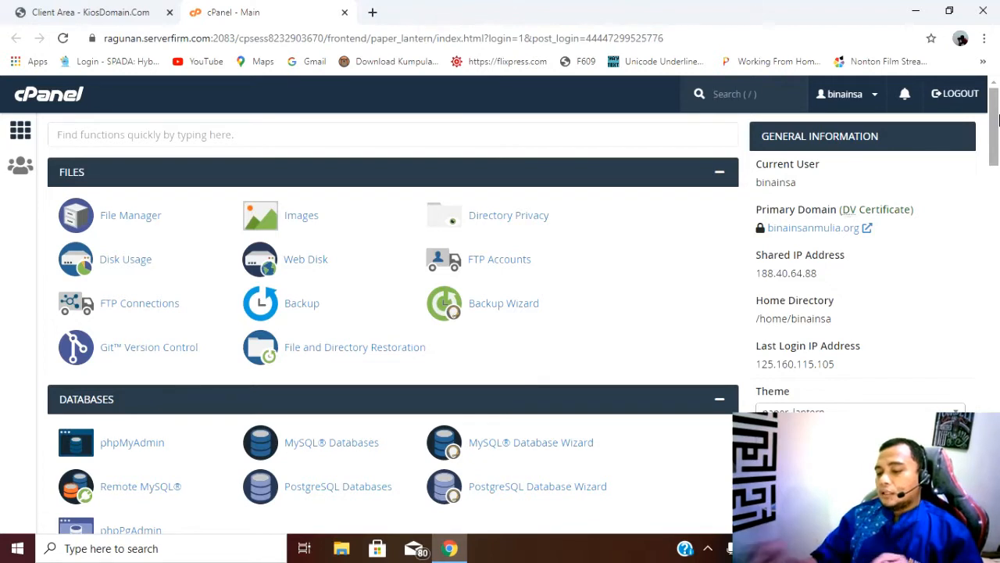
{"action": "left_click_drag", "start_coordinate": [997, 119], "coordinate": [993, 78]}
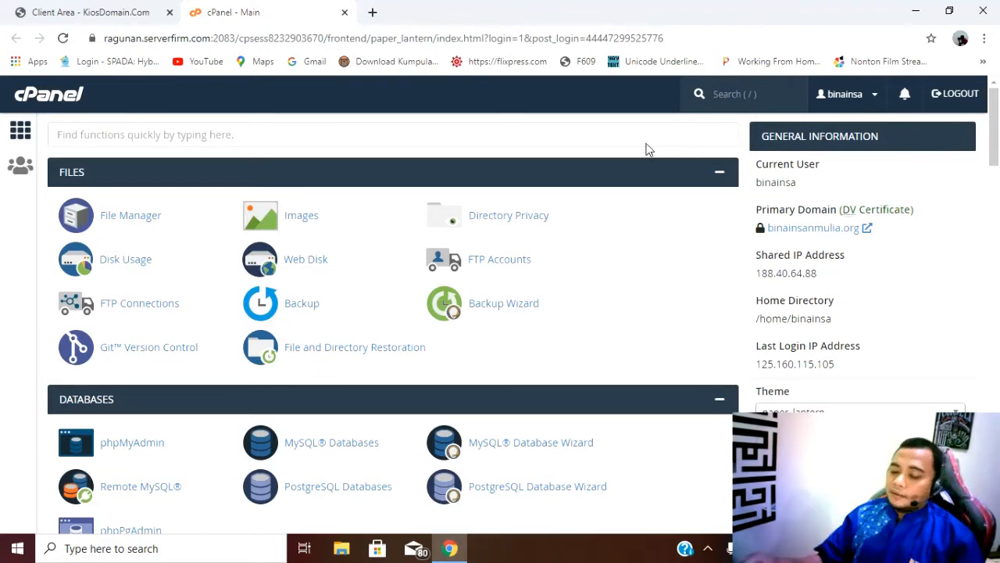
- Look through the cPanel home page's tool sections, from Files and Databases to the Softaculous Apps Installer
{"action": "scroll", "coordinate": [656, 223], "scroll_direction": "down", "scroll_amount": 1}
{"action": "scroll", "coordinate": [633, 219], "scroll_direction": "down", "scroll_amount": 1}
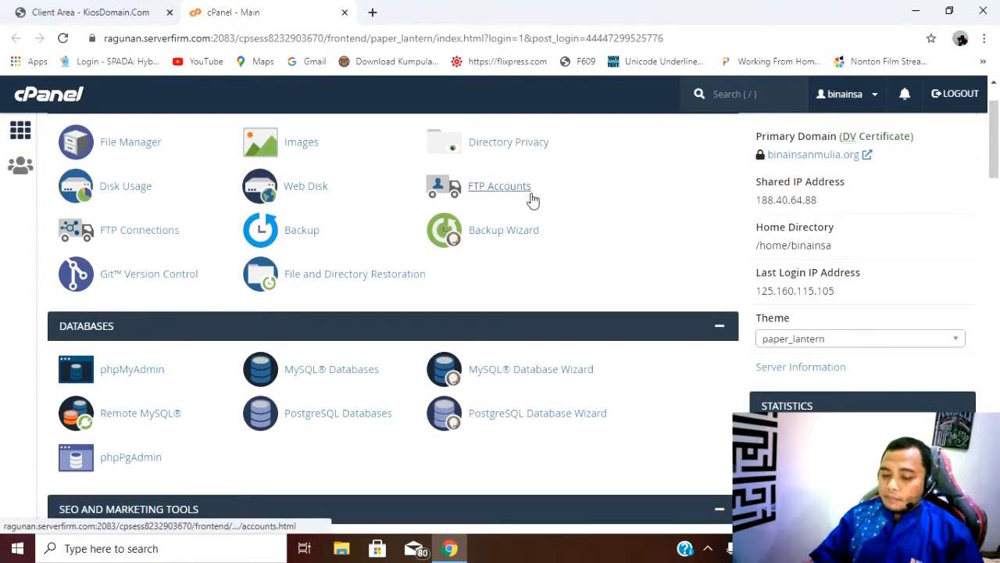
{"action": "scroll", "coordinate": [149, 286], "scroll_direction": "down", "scroll_amount": 1}
{"action": "scroll", "coordinate": [208, 288], "scroll_direction": "down", "scroll_amount": 1}
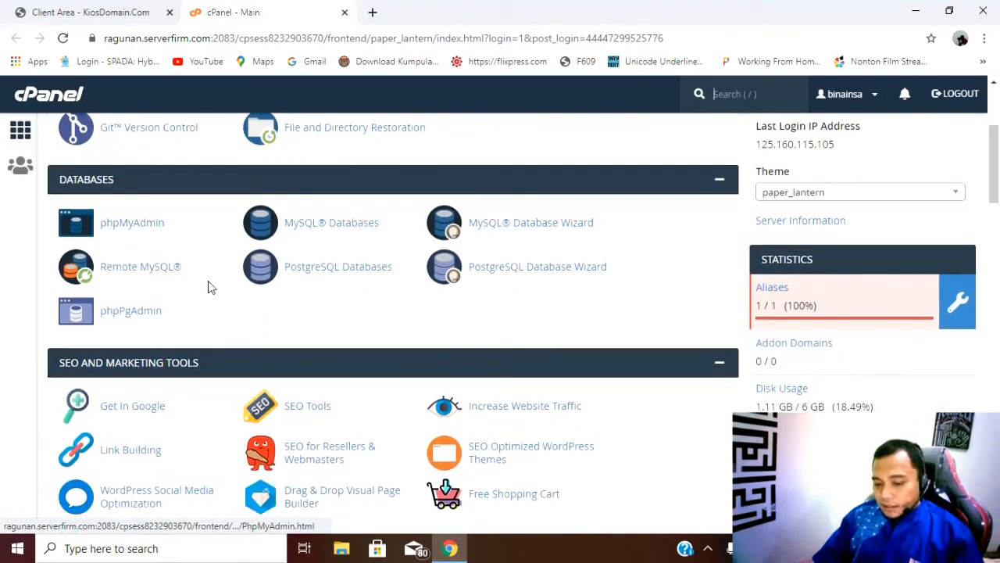
{"action": "scroll", "coordinate": [207, 286], "scroll_direction": "down", "scroll_amount": 1}
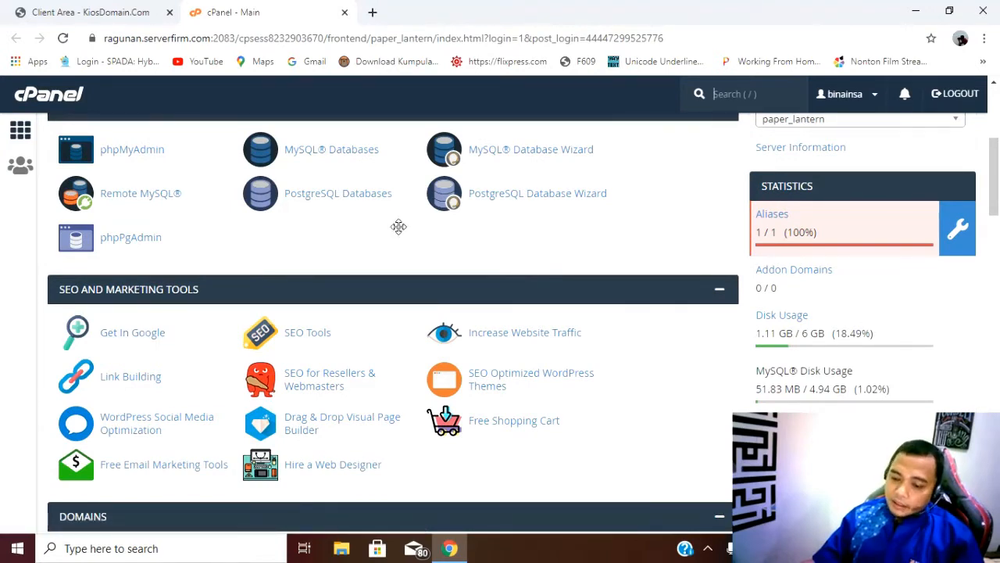
{"action": "scroll", "coordinate": [398, 227], "scroll_direction": "down", "scroll_amount": 1}
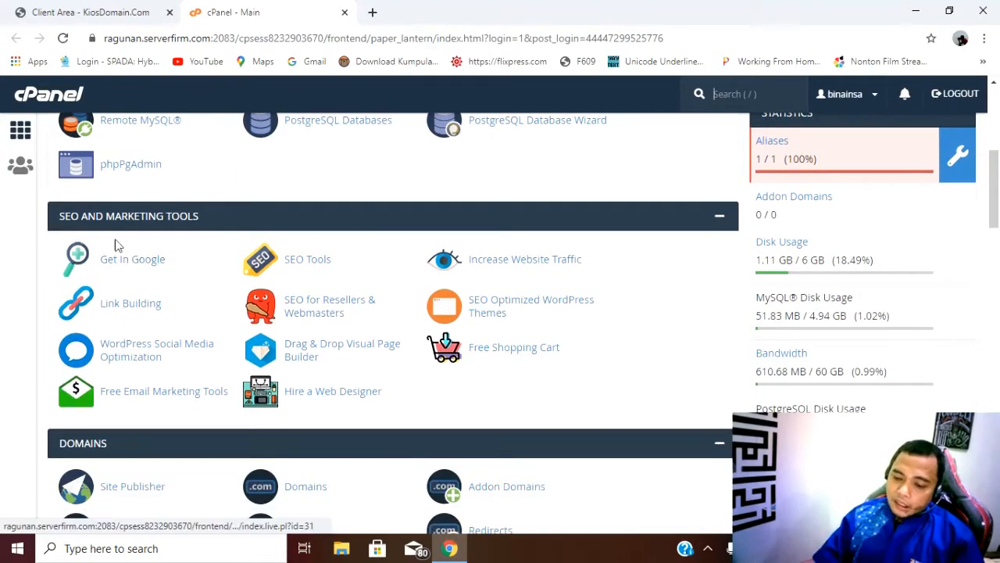
{"action": "scroll", "coordinate": [308, 219], "scroll_direction": "down", "scroll_amount": 1}
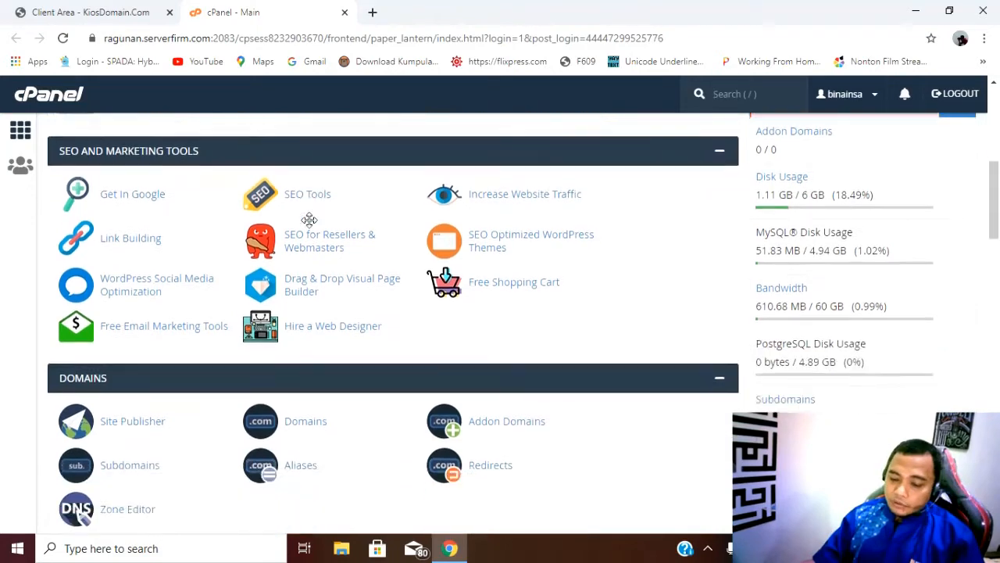
{"action": "scroll", "coordinate": [309, 220], "scroll_direction": "down", "scroll_amount": 1}
{"action": "scroll", "coordinate": [309, 220], "scroll_direction": "down", "scroll_amount": 2}
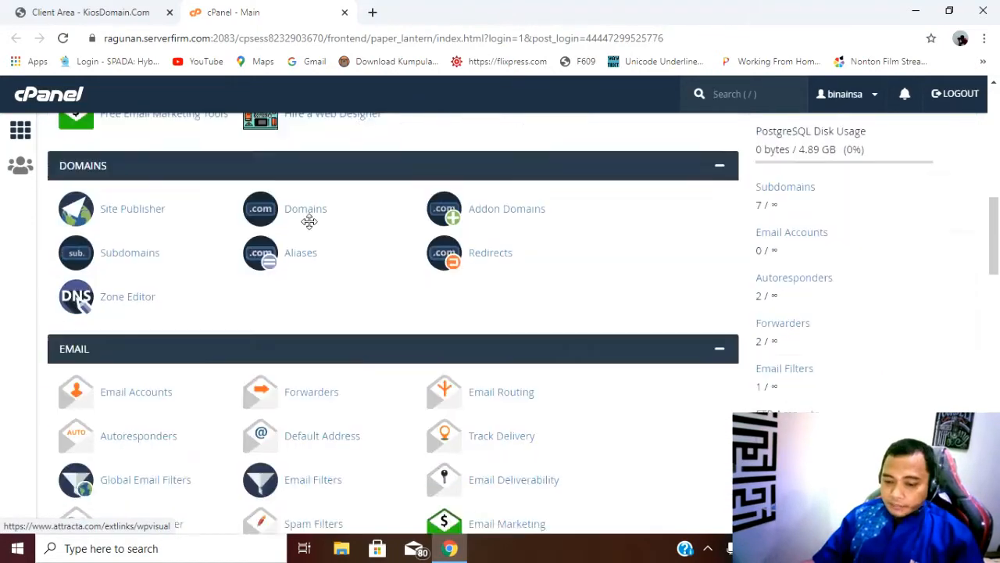
{"action": "scroll", "coordinate": [179, 255], "scroll_direction": "down", "scroll_amount": 1}
{"action": "scroll", "coordinate": [258, 243], "scroll_direction": "down", "scroll_amount": 4}
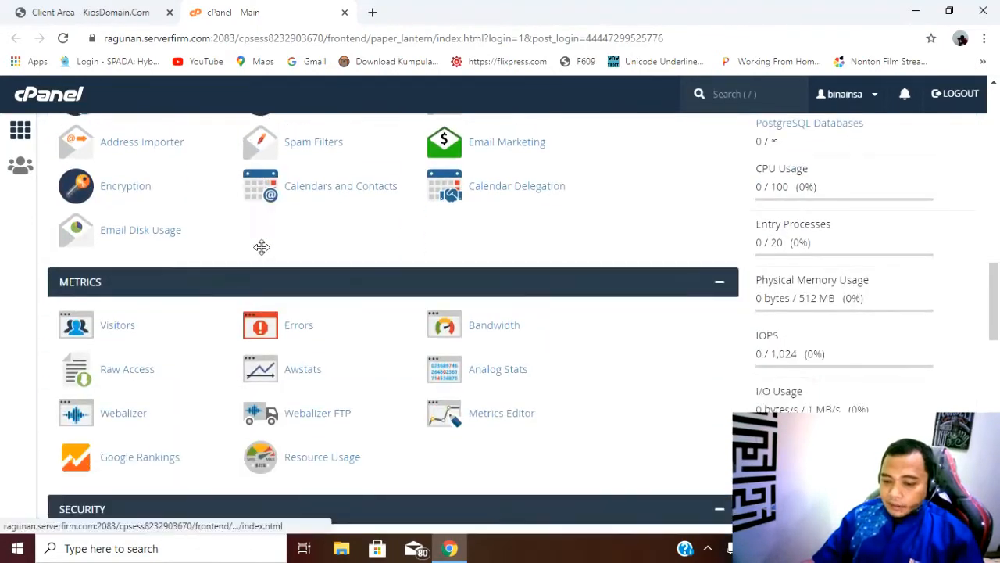
{"action": "scroll", "coordinate": [262, 247], "scroll_direction": "down", "scroll_amount": 1}
{"action": "scroll", "coordinate": [176, 225], "scroll_direction": "down", "scroll_amount": 3}
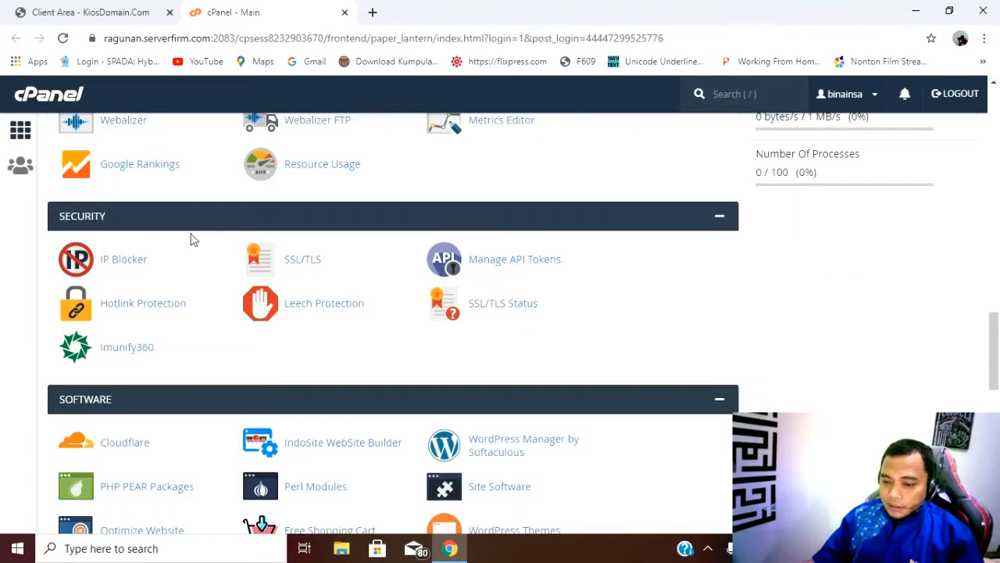
{"action": "scroll", "coordinate": [192, 239], "scroll_direction": "down", "scroll_amount": 4}
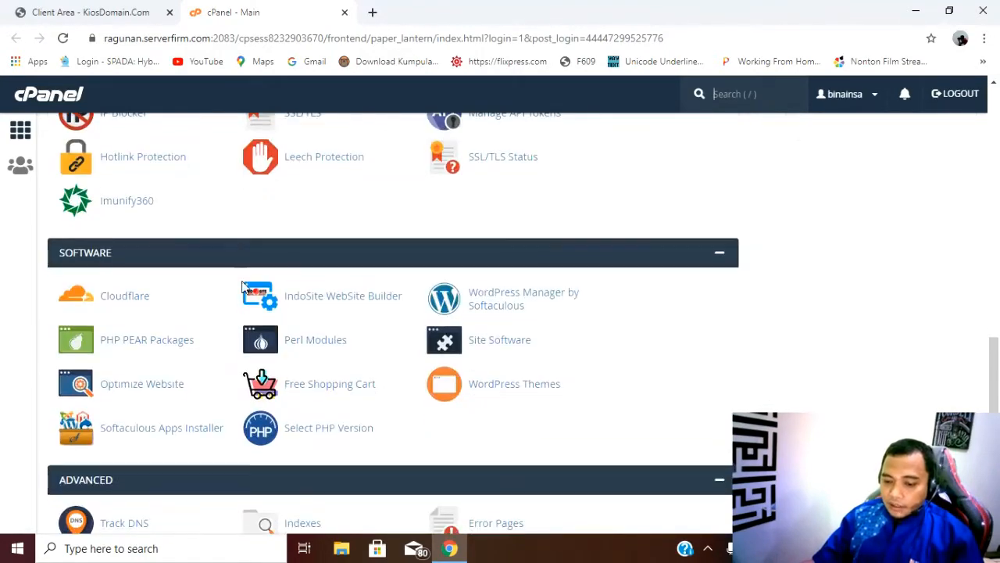
{"action": "scroll", "coordinate": [244, 290], "scroll_direction": "down", "scroll_amount": 2}
{"action": "scroll", "coordinate": [243, 285], "scroll_direction": "down", "scroll_amount": 2}
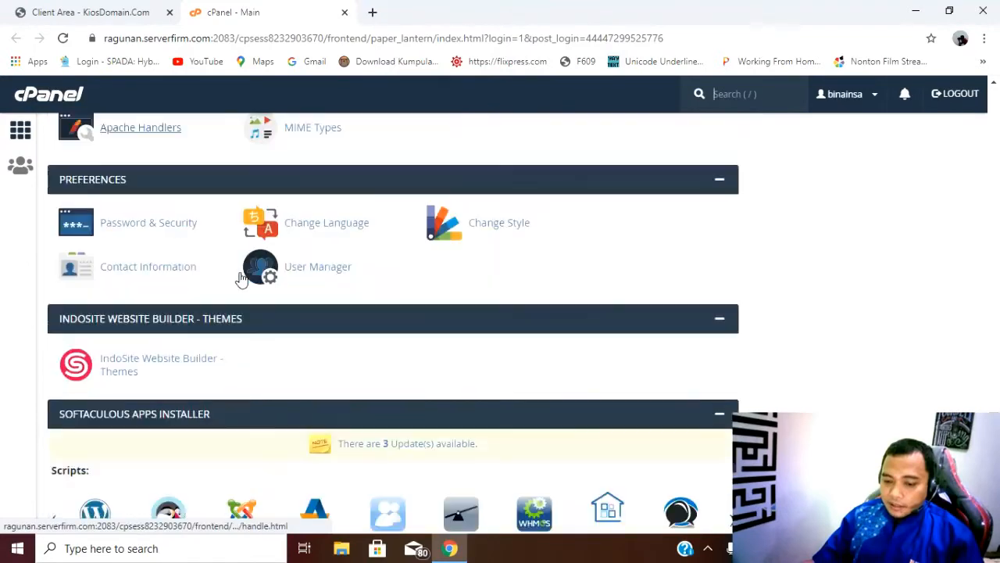
{"action": "scroll", "coordinate": [242, 280], "scroll_direction": "down", "scroll_amount": 2}
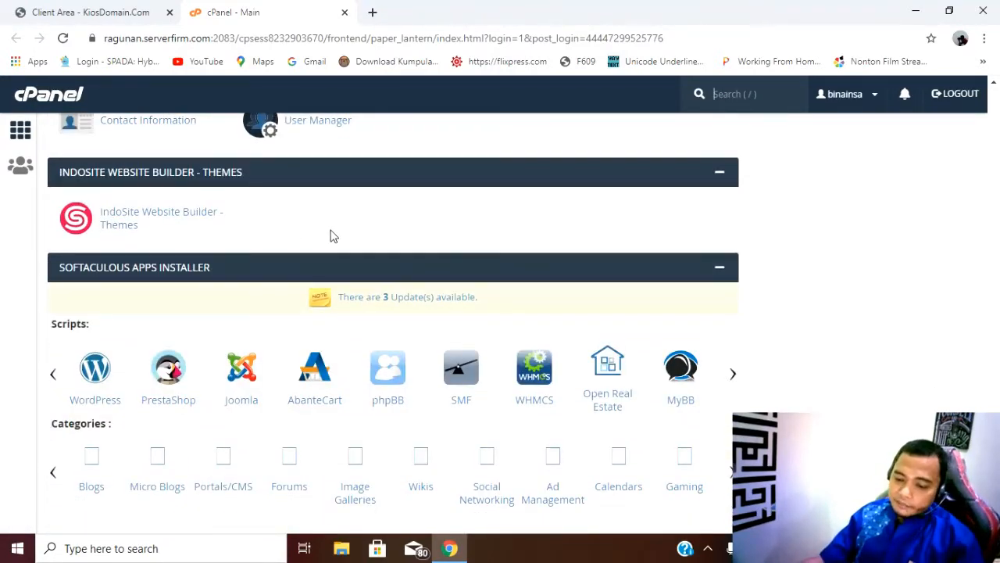
{"action": "scroll", "coordinate": [329, 234], "scroll_direction": "down", "scroll_amount": 1}
- Review the Email and Domains sections and open the Subdomains tool
{"action": "scroll", "coordinate": [332, 235], "scroll_direction": "up", "scroll_amount": 9}
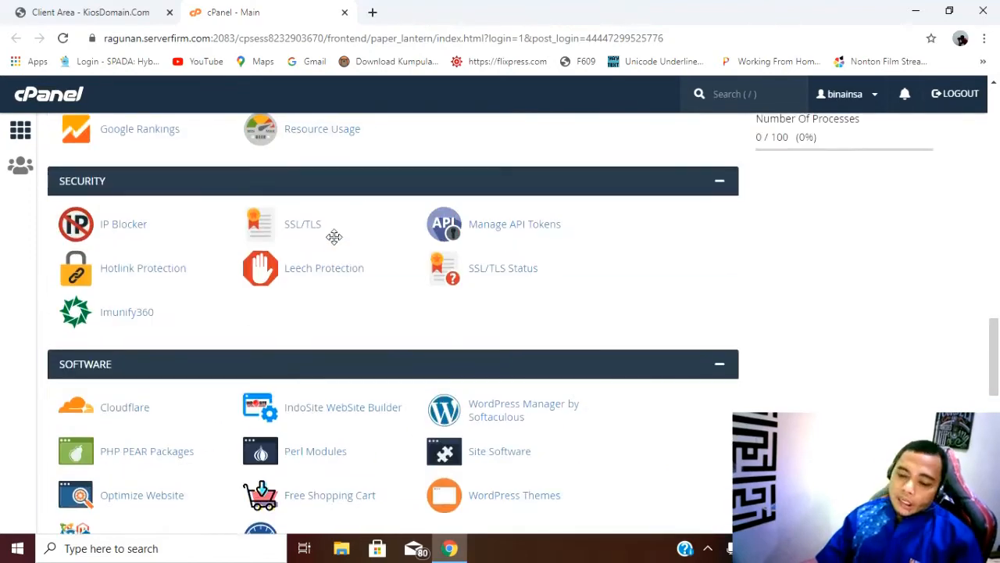
{"action": "scroll", "coordinate": [334, 237], "scroll_direction": "up", "scroll_amount": 4}
{"action": "scroll", "coordinate": [334, 238], "scroll_direction": "up", "scroll_amount": 3}
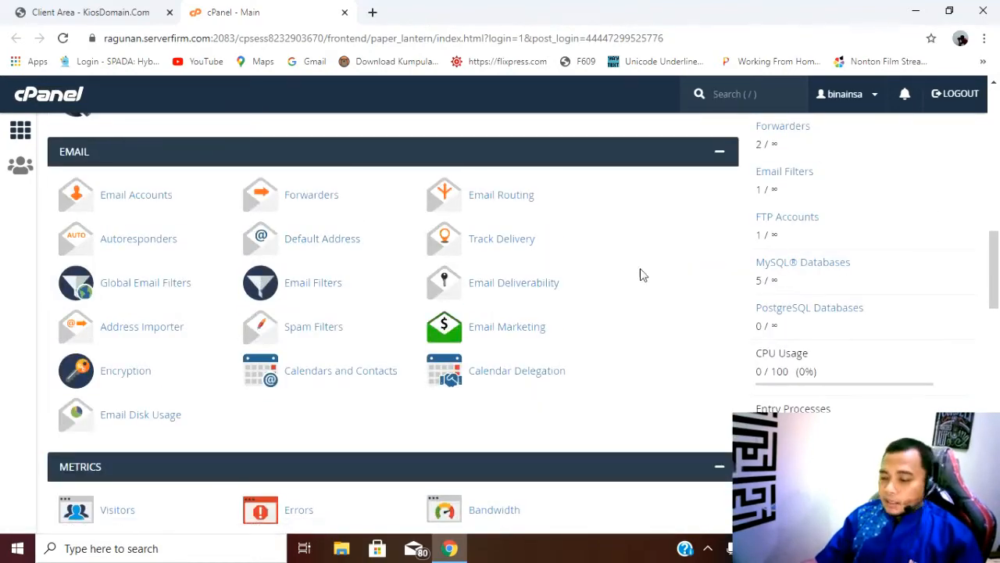
{"action": "scroll", "coordinate": [633, 302], "scroll_direction": "up", "scroll_amount": 1}
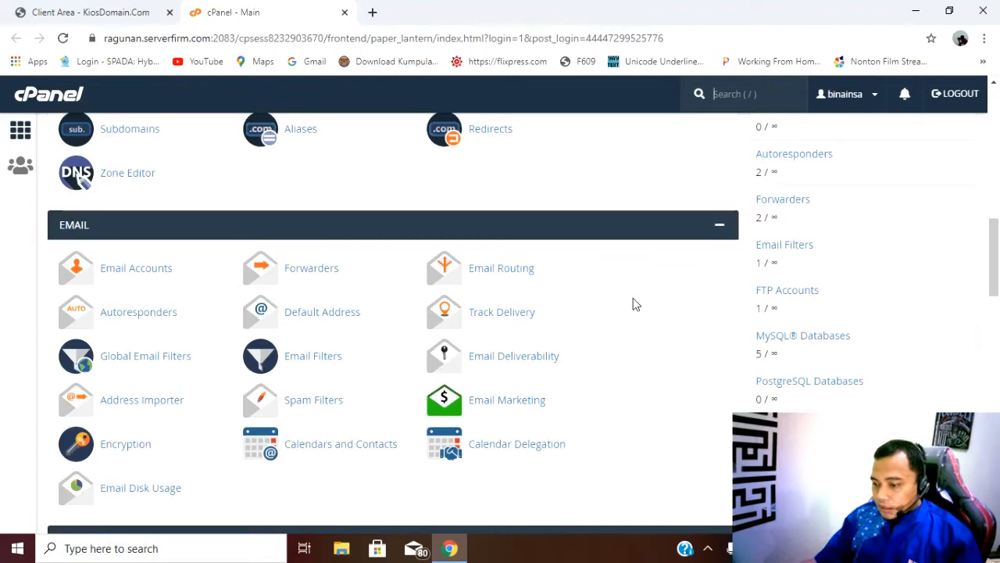
{"action": "scroll", "coordinate": [635, 303], "scroll_direction": "up", "scroll_amount": 1}
{"action": "scroll", "coordinate": [633, 301], "scroll_direction": "up", "scroll_amount": 2}
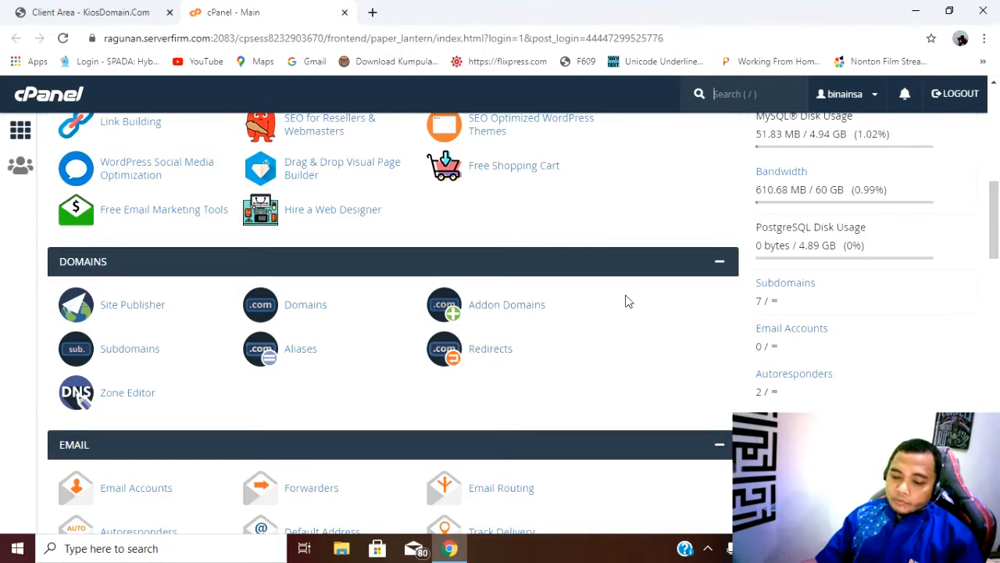
{"action": "scroll", "coordinate": [625, 302], "scroll_direction": "up", "scroll_amount": 4}
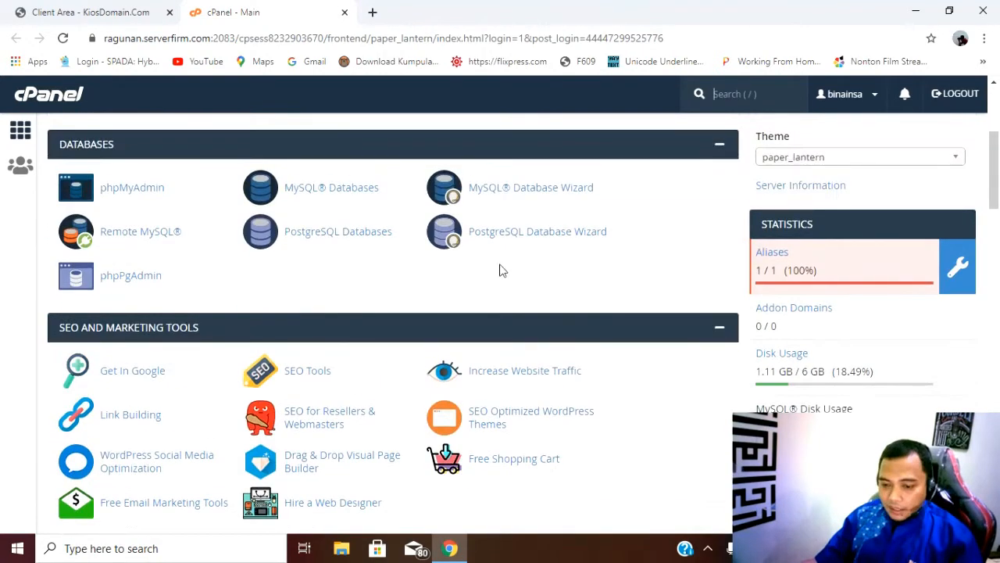
{"action": "scroll", "coordinate": [502, 277], "scroll_direction": "down", "scroll_amount": 3}
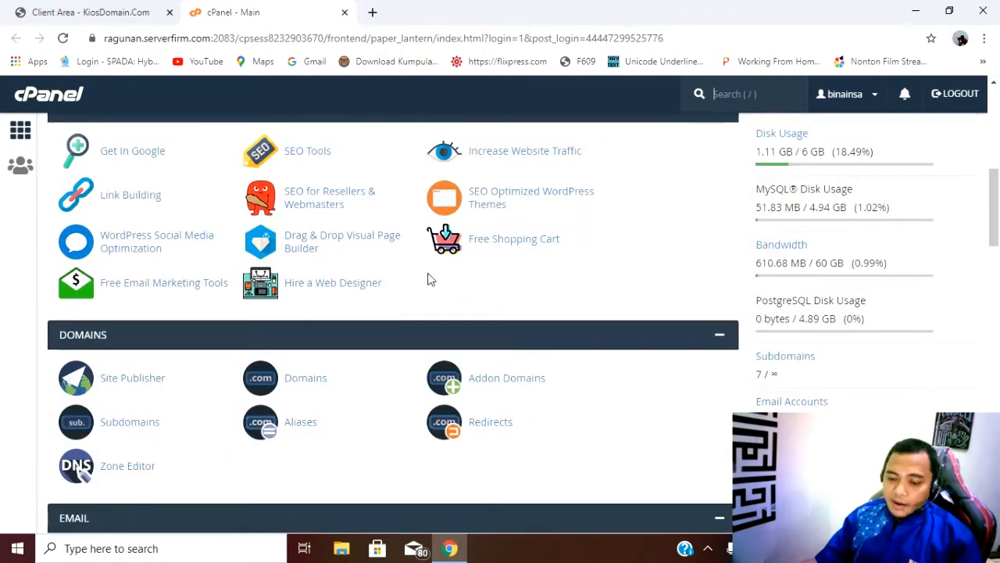
{"action": "scroll", "coordinate": [428, 279], "scroll_direction": "down", "scroll_amount": 1}
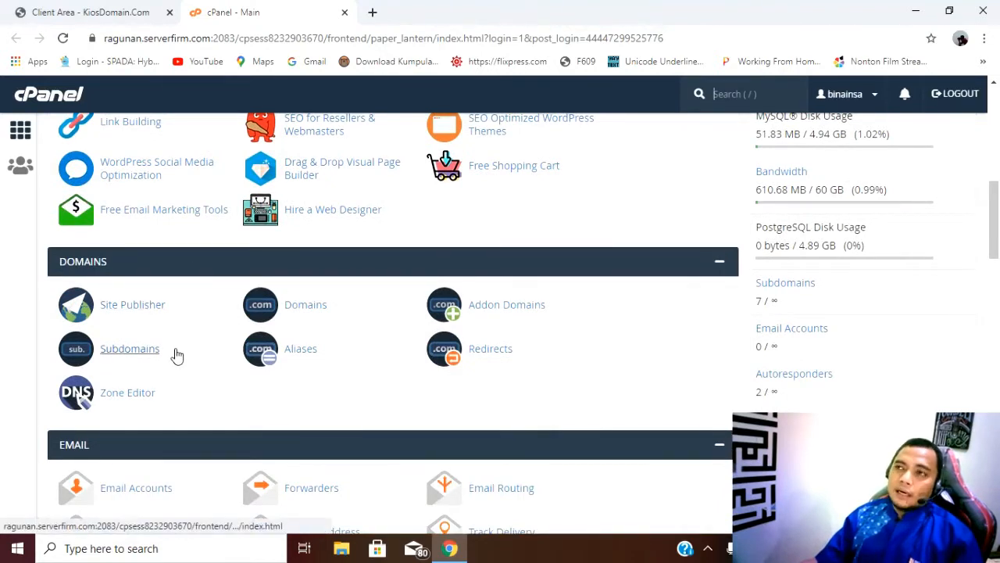
{"action": "left_click", "coordinate": [121, 364]}
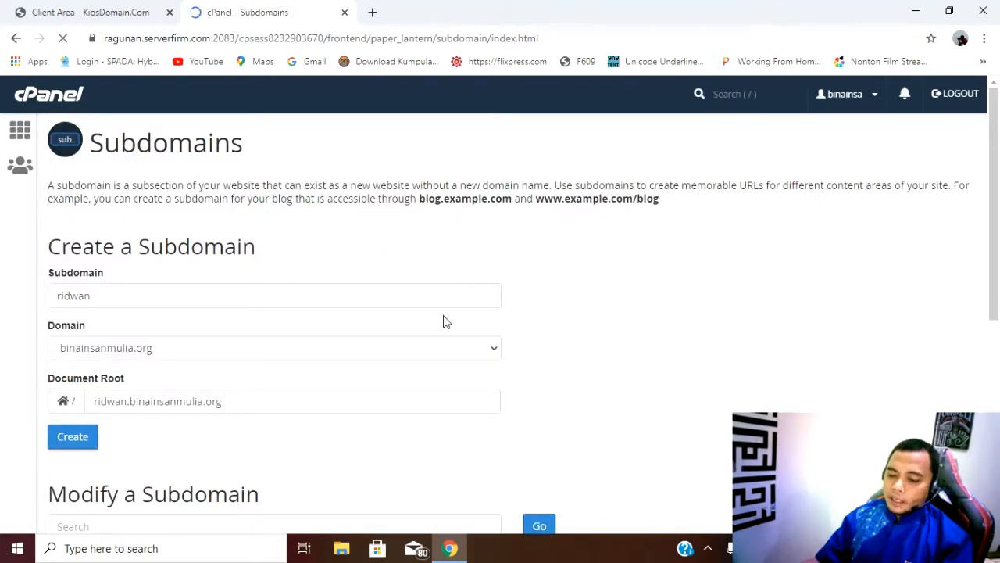
- Examine the subdomain creation form and the existing subdomains with their document roots, redirections and available actions
{"action": "scroll", "coordinate": [279, 273], "scroll_direction": "down", "scroll_amount": 1}
{"action": "scroll", "coordinate": [279, 273], "scroll_direction": "down", "scroll_amount": 2}
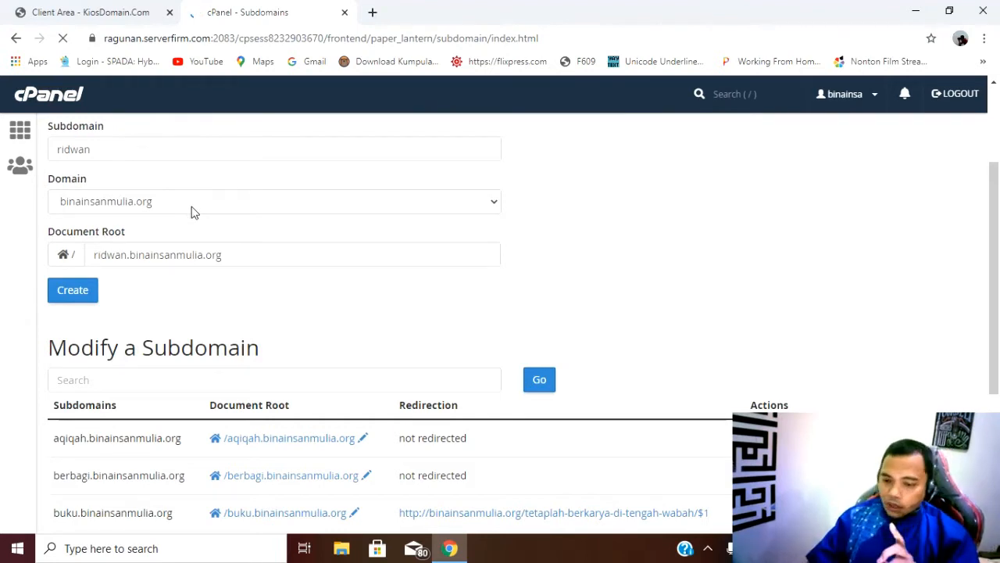
{"action": "scroll", "coordinate": [400, 156], "scroll_direction": "down", "scroll_amount": 2}
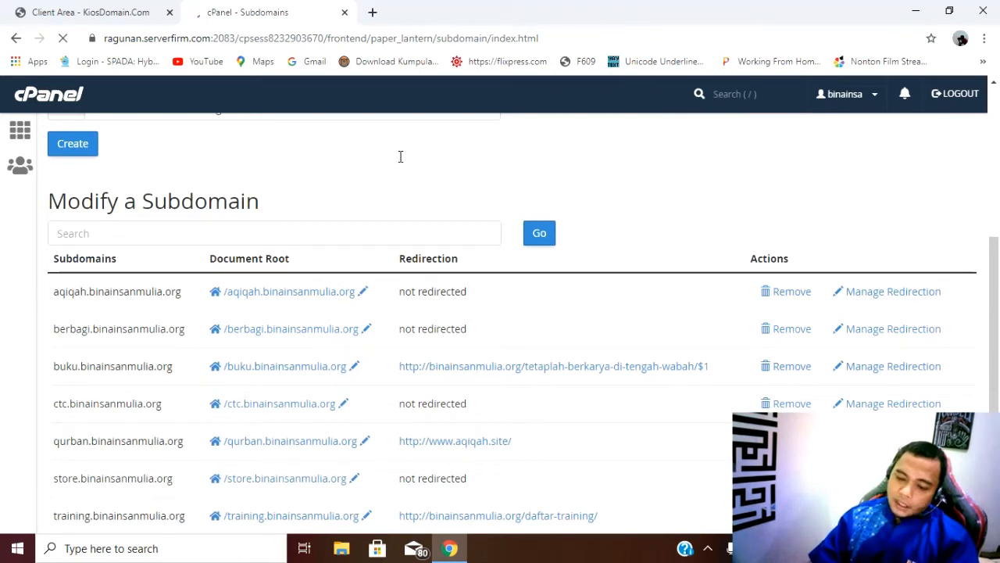
{"action": "scroll", "coordinate": [389, 236], "scroll_direction": "down", "scroll_amount": 1}
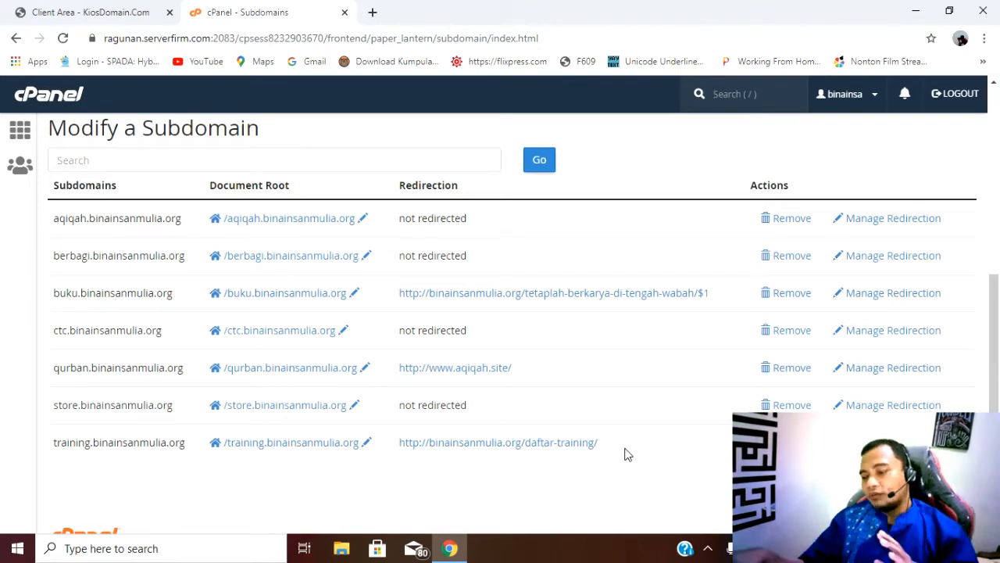
{"action": "scroll", "coordinate": [670, 489], "scroll_direction": "up", "scroll_amount": 5}
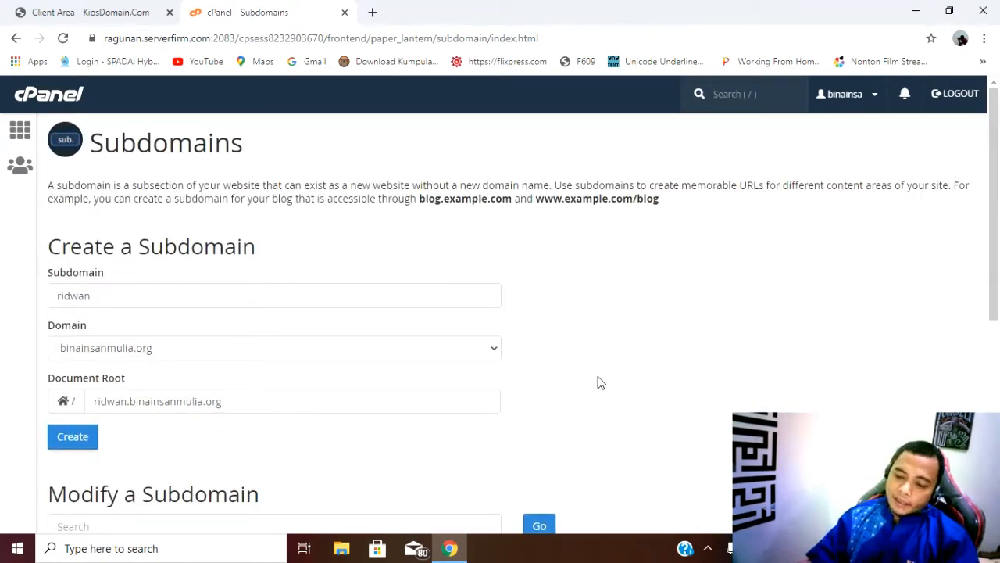
{"action": "scroll", "coordinate": [565, 323], "scroll_direction": "down", "scroll_amount": 3}
{"action": "scroll", "coordinate": [566, 323], "scroll_direction": "up", "scroll_amount": 3}
{"action": "scroll", "coordinate": [565, 324], "scroll_direction": "down", "scroll_amount": 4}
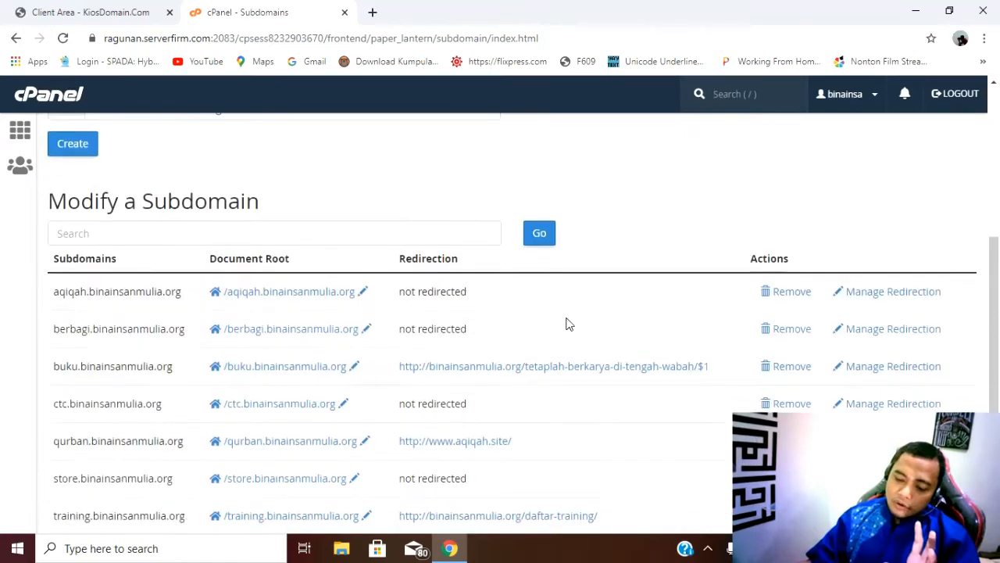
{"action": "scroll", "coordinate": [566, 323], "scroll_direction": "down", "scroll_amount": 1}
{"action": "scroll", "coordinate": [574, 348], "scroll_direction": "up", "scroll_amount": 5}
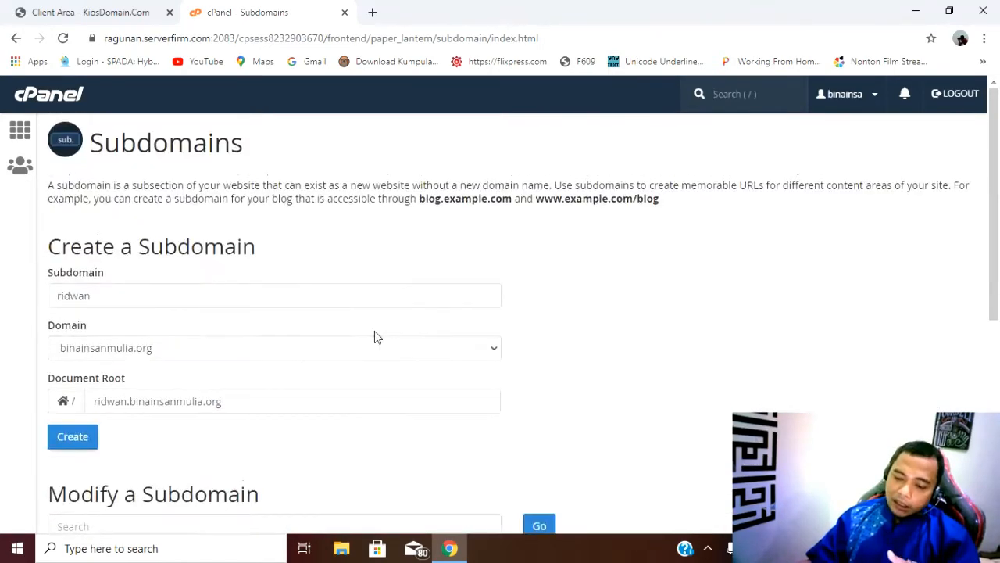
- Inspect the domains offered for a new subdomain, and recheck the creation form and the list of existing subdomains
{"action": "left_click", "coordinate": [254, 296]}
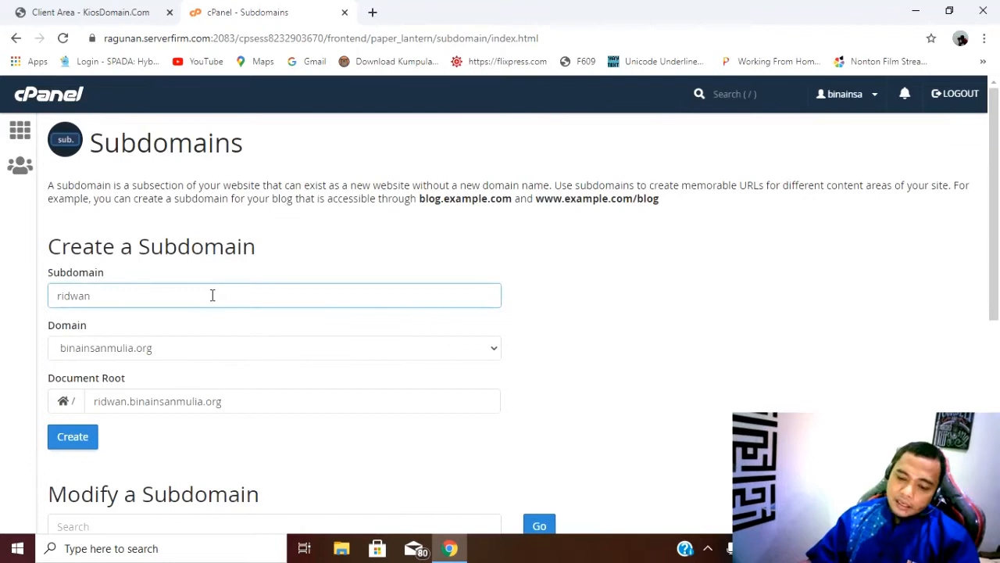
{"action": "left_click", "coordinate": [254, 357]}
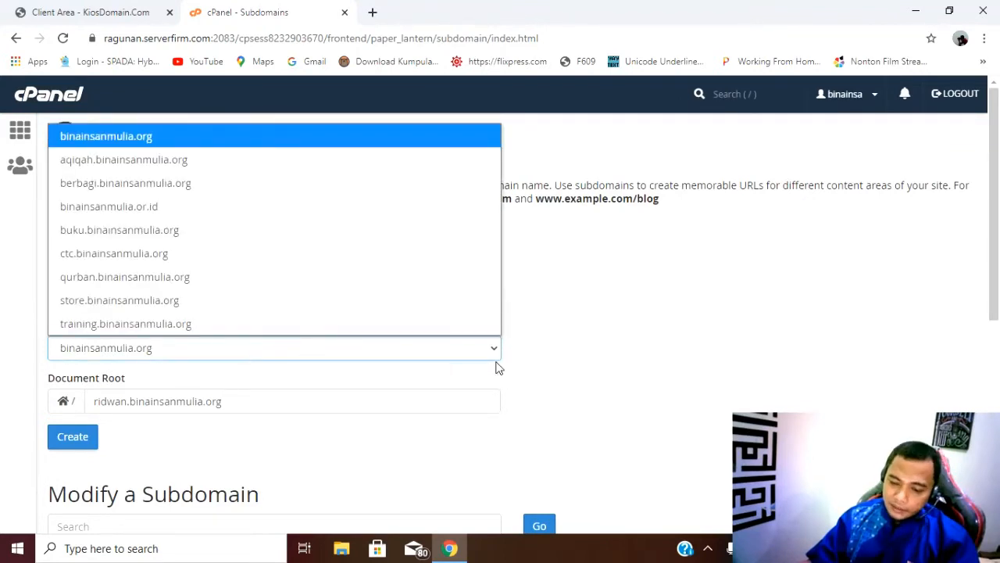
{"action": "left_click", "coordinate": [580, 341]}
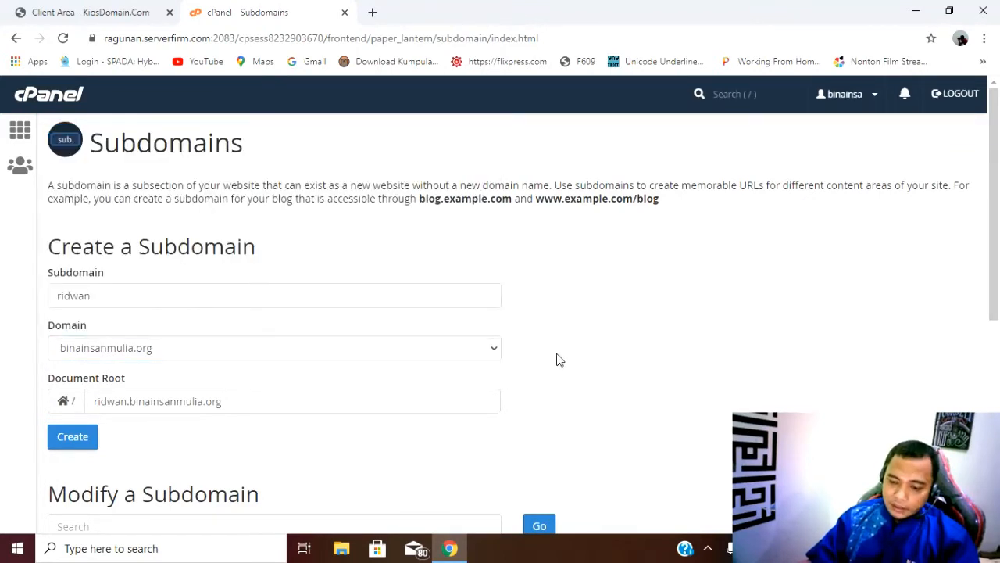
{"action": "scroll", "coordinate": [508, 351], "scroll_direction": "down", "scroll_amount": 2}
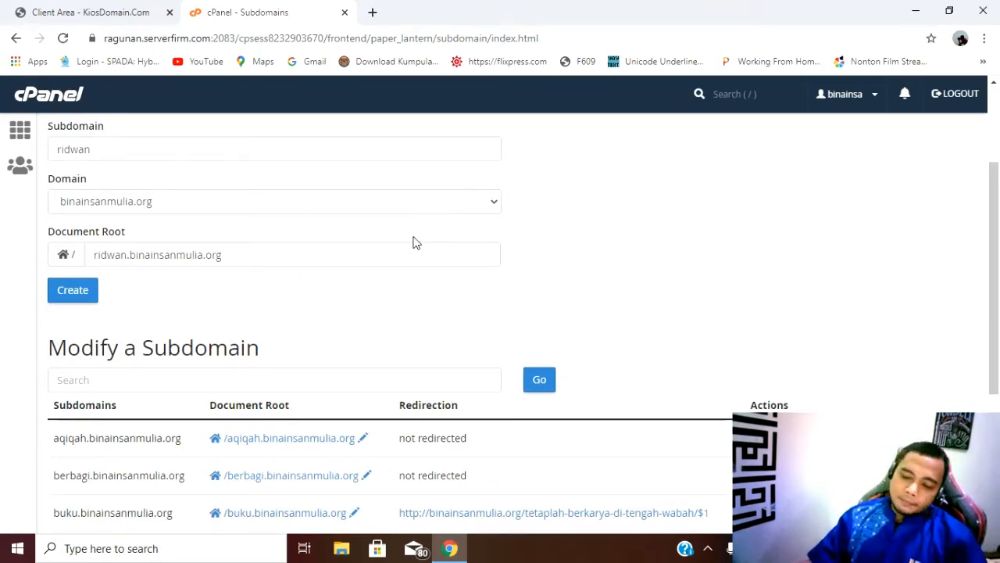
{"action": "scroll", "coordinate": [586, 214], "scroll_direction": "down", "scroll_amount": 3}
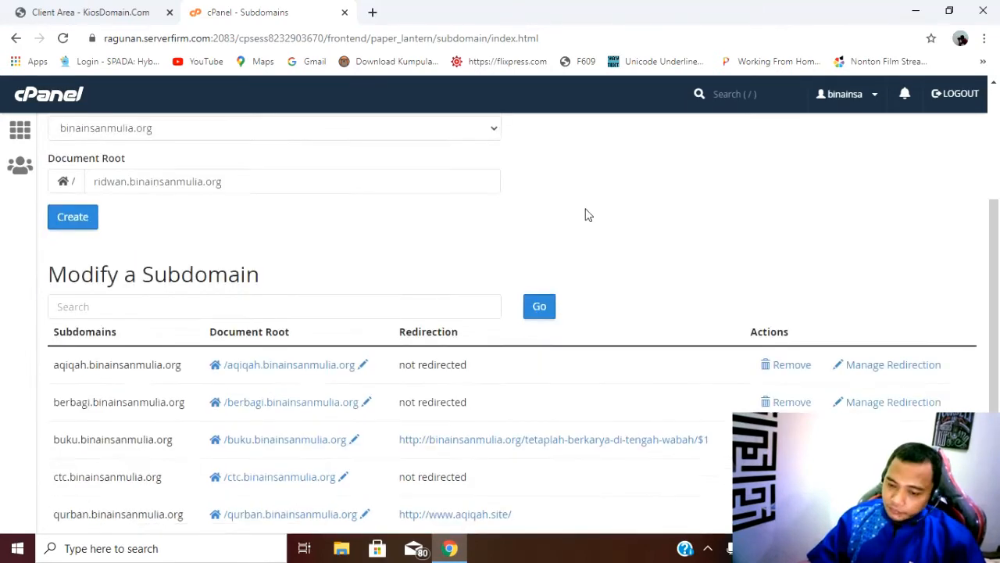
{"action": "scroll", "coordinate": [391, 261], "scroll_direction": "up", "scroll_amount": 5}
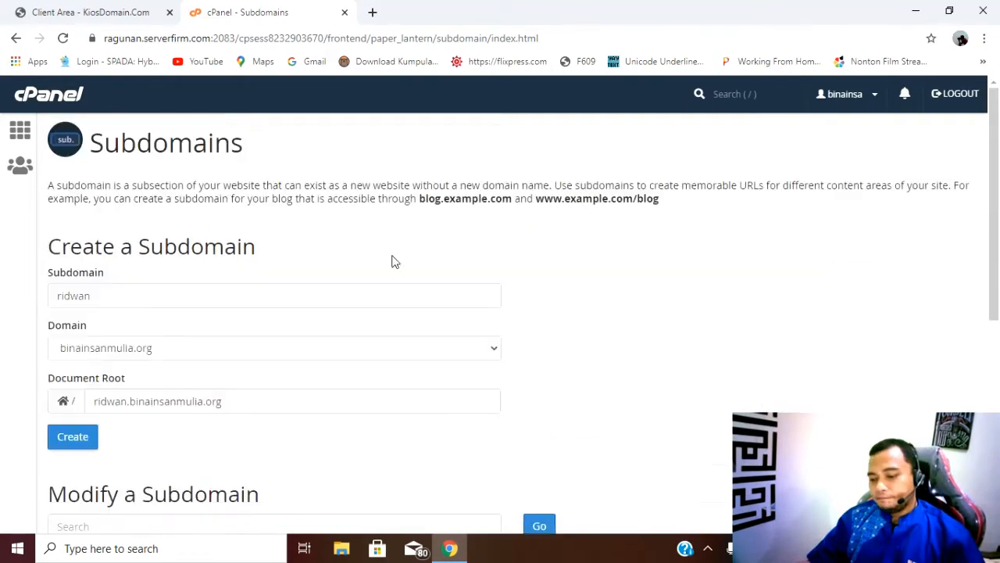
- Return to the cPanel main page with all tool sections
{"action": "left_click", "coordinate": [44, 98]}
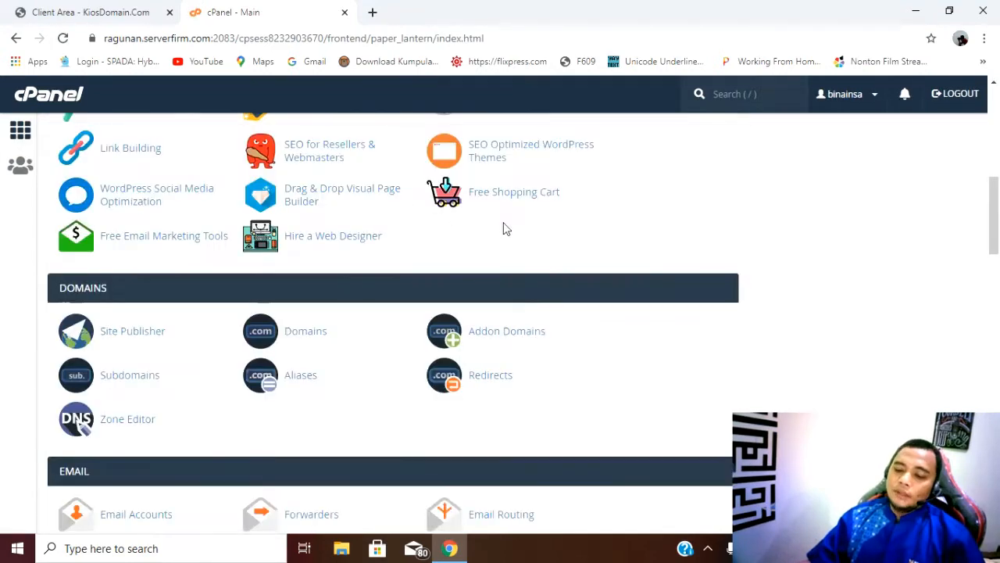
{"action": "scroll", "coordinate": [543, 235], "scroll_direction": "up", "scroll_amount": 6}
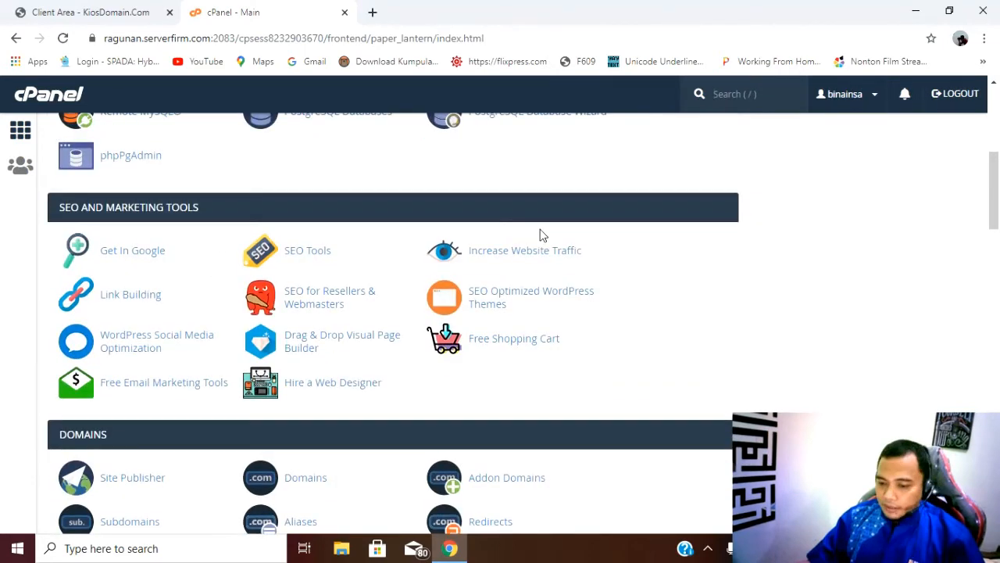
- Look through the cPanel tool sections and open the Softaculous Apps Installer from the Software section
{"action": "scroll", "coordinate": [543, 235], "scroll_direction": "up", "scroll_amount": 1}
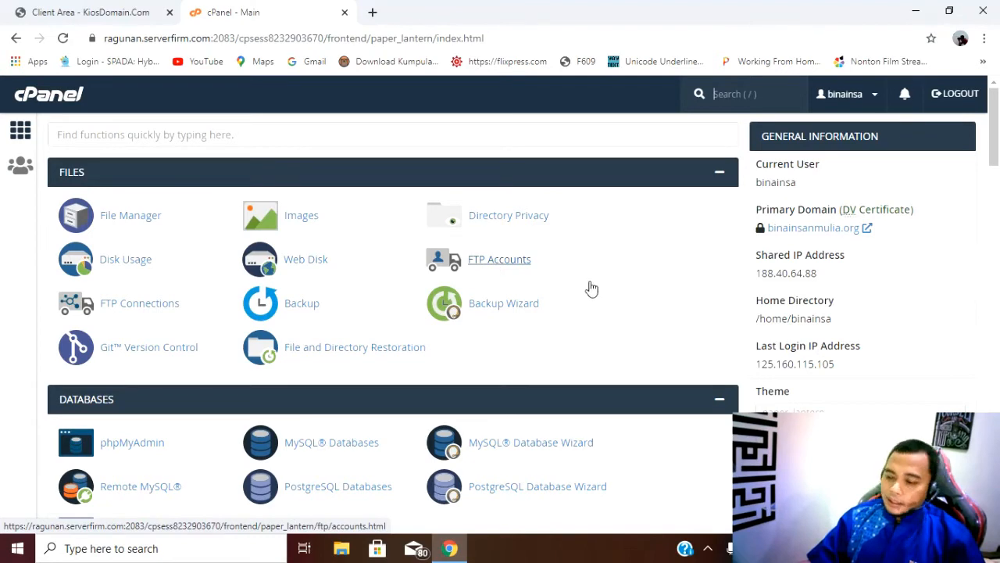
{"action": "scroll", "coordinate": [592, 289], "scroll_direction": "down", "scroll_amount": 2}
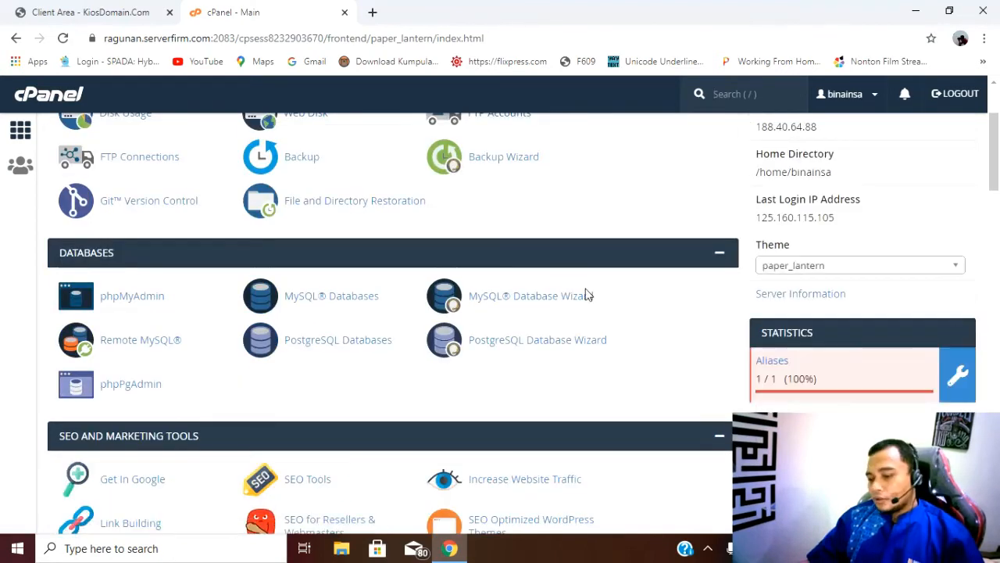
{"action": "scroll", "coordinate": [547, 277], "scroll_direction": "down", "scroll_amount": 4}
{"action": "scroll", "coordinate": [500, 264], "scroll_direction": "down", "scroll_amount": 10}
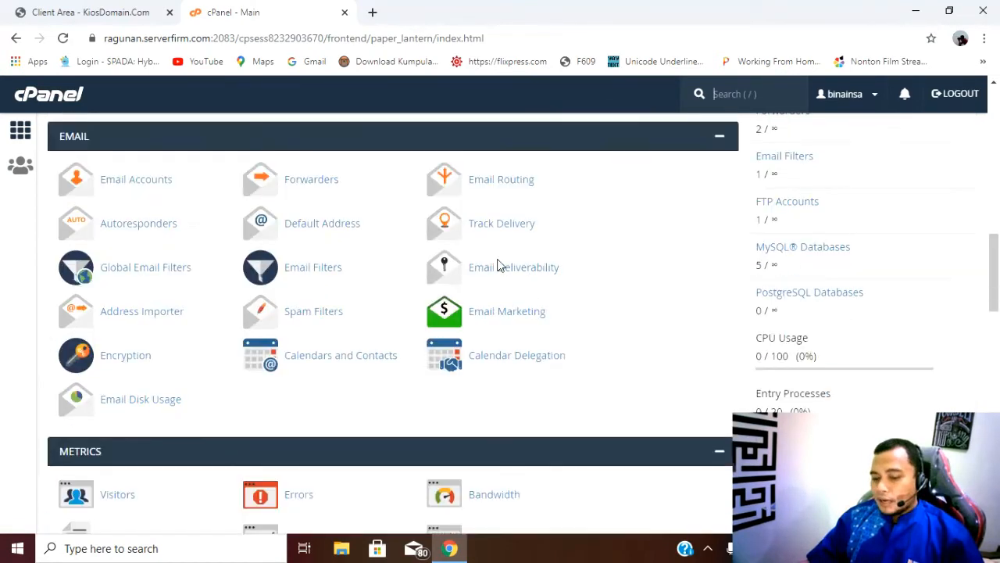
{"action": "scroll", "coordinate": [497, 267], "scroll_direction": "down", "scroll_amount": 3}
{"action": "scroll", "coordinate": [495, 266], "scroll_direction": "down", "scroll_amount": 2}
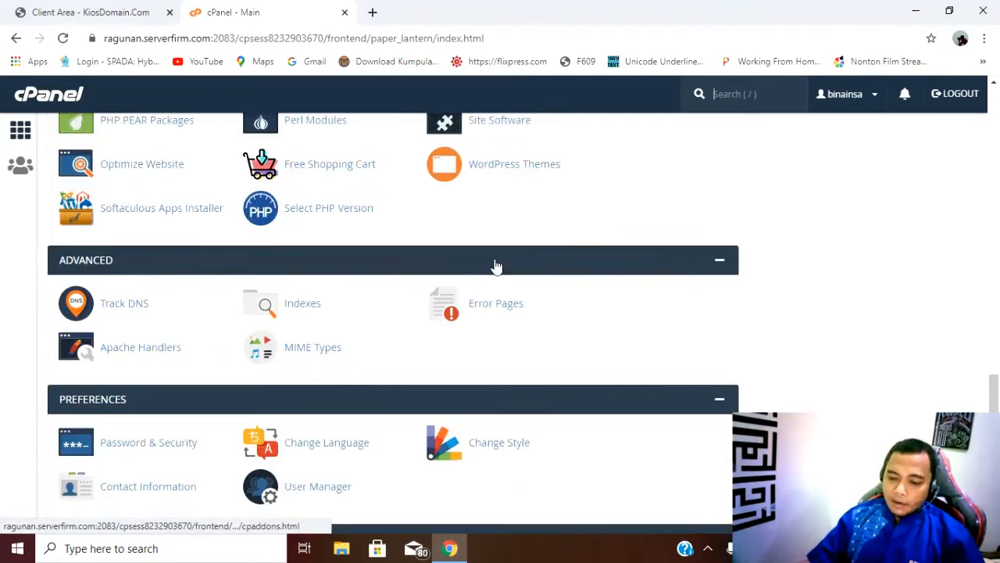
{"action": "scroll", "coordinate": [494, 258], "scroll_direction": "up", "scroll_amount": 2}
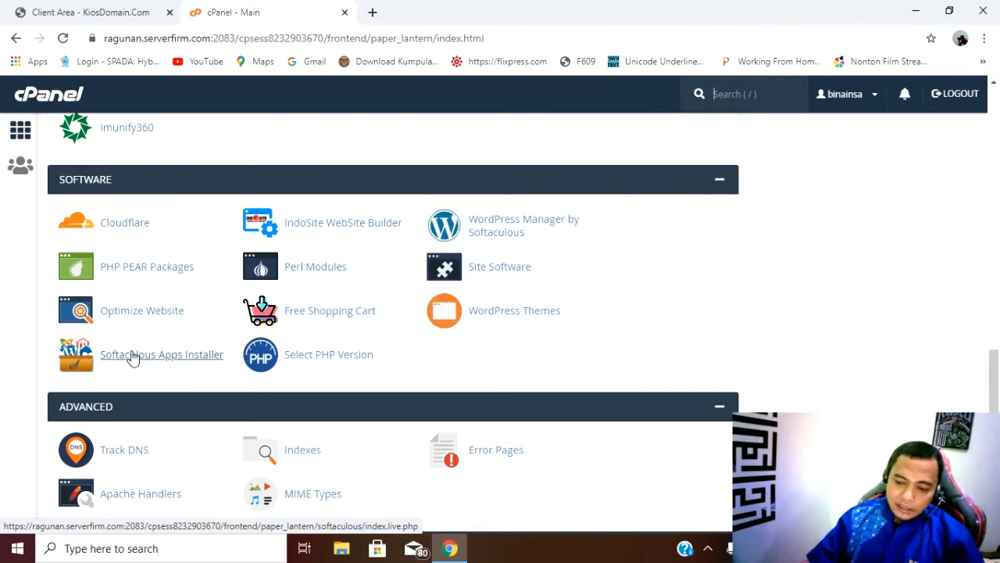
{"action": "left_click", "coordinate": [132, 357]}
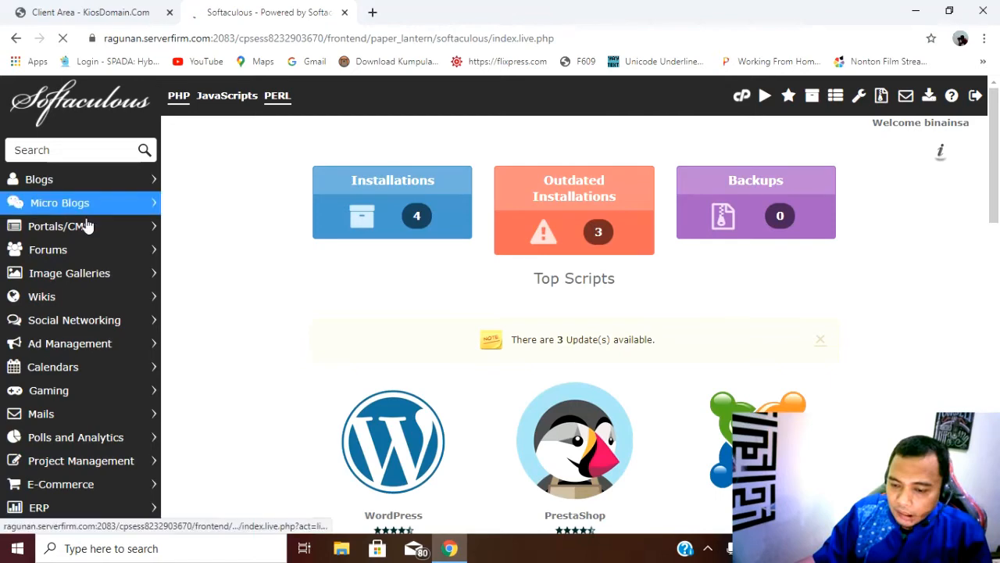
- Examine the script categories and the top scripts offered in Softaculous
{"action": "scroll", "coordinate": [209, 226], "scroll_direction": "down", "scroll_amount": 4}
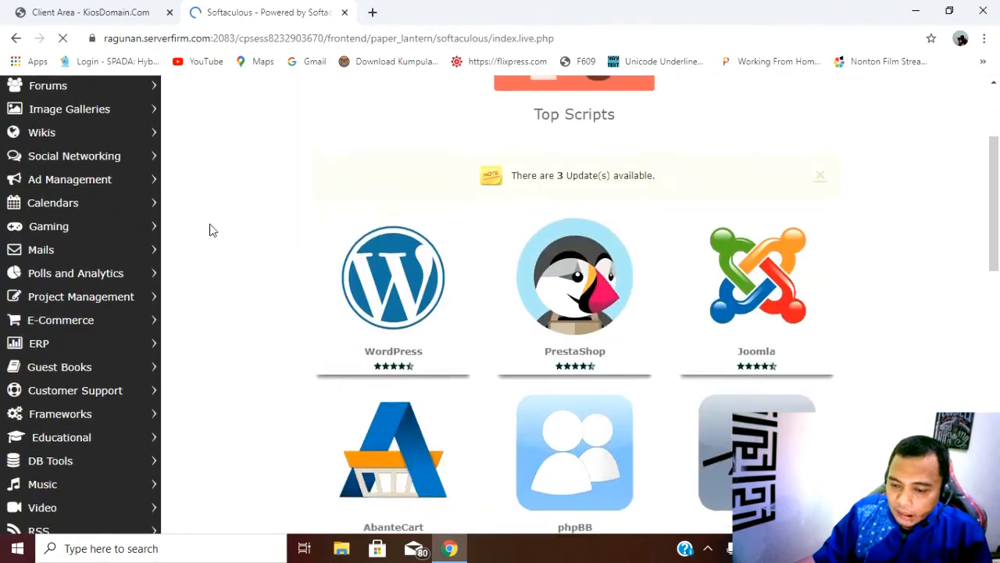
{"action": "scroll", "coordinate": [209, 231], "scroll_direction": "down", "scroll_amount": 10}
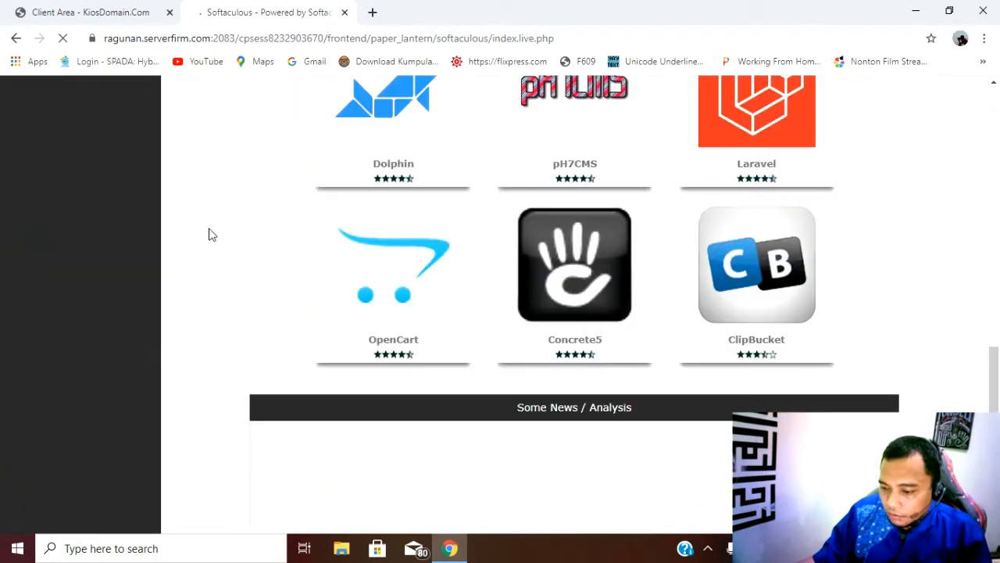
{"action": "scroll", "coordinate": [210, 235], "scroll_direction": "up", "scroll_amount": 3}
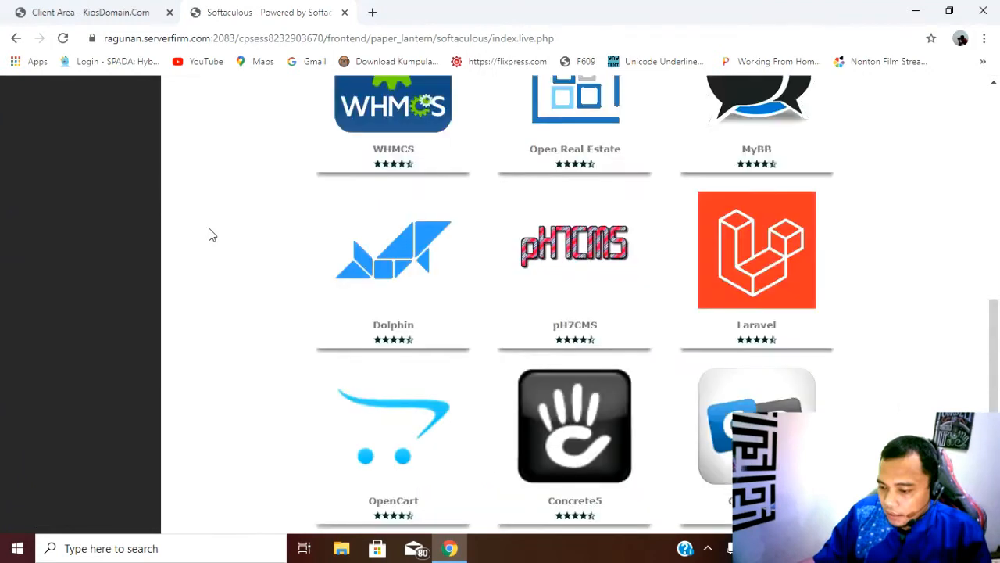
{"action": "scroll", "coordinate": [210, 235], "scroll_direction": "up", "scroll_amount": 4}
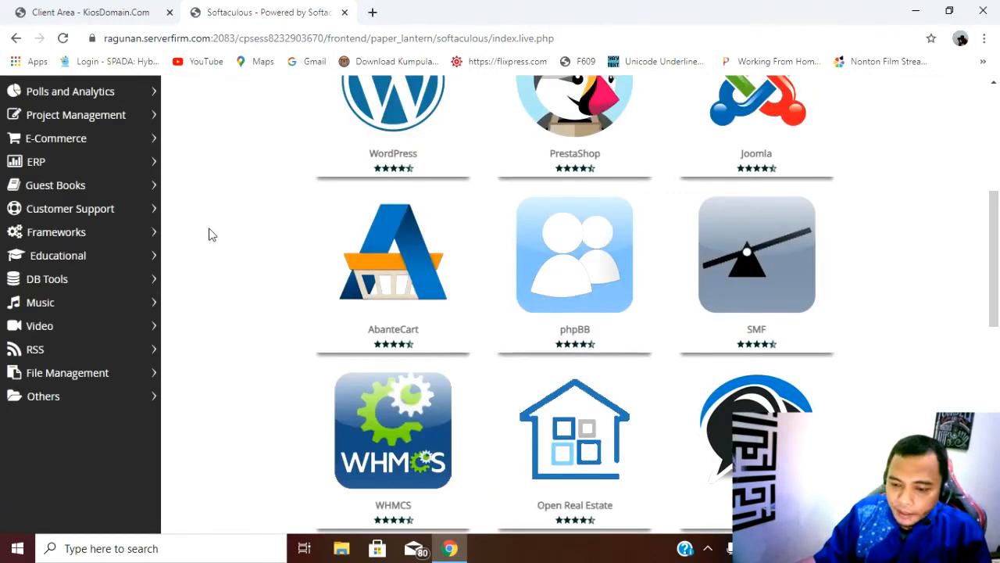
{"action": "scroll", "coordinate": [209, 234], "scroll_direction": "up", "scroll_amount": 5}
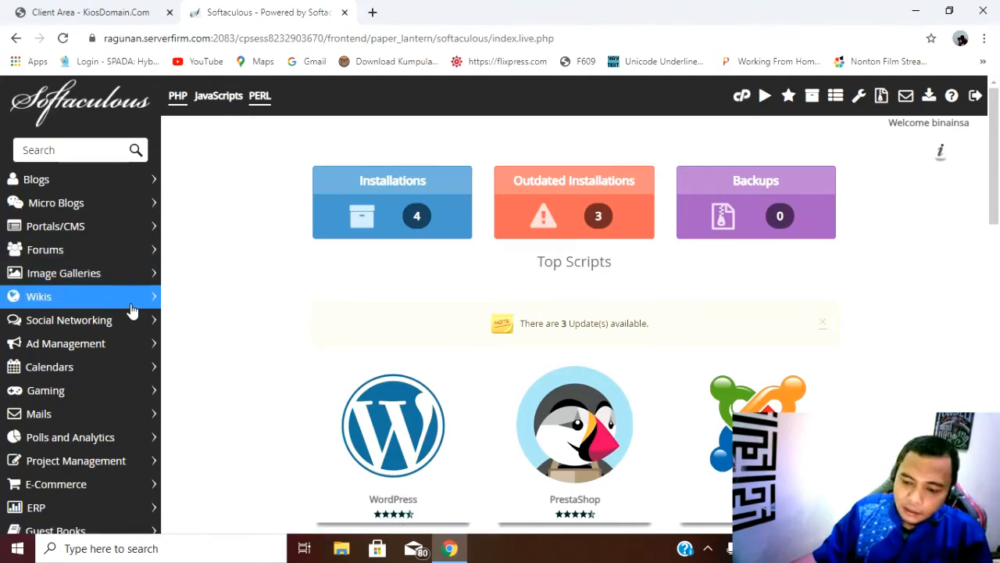
{"action": "scroll", "coordinate": [133, 305], "scroll_direction": "down", "scroll_amount": 2}
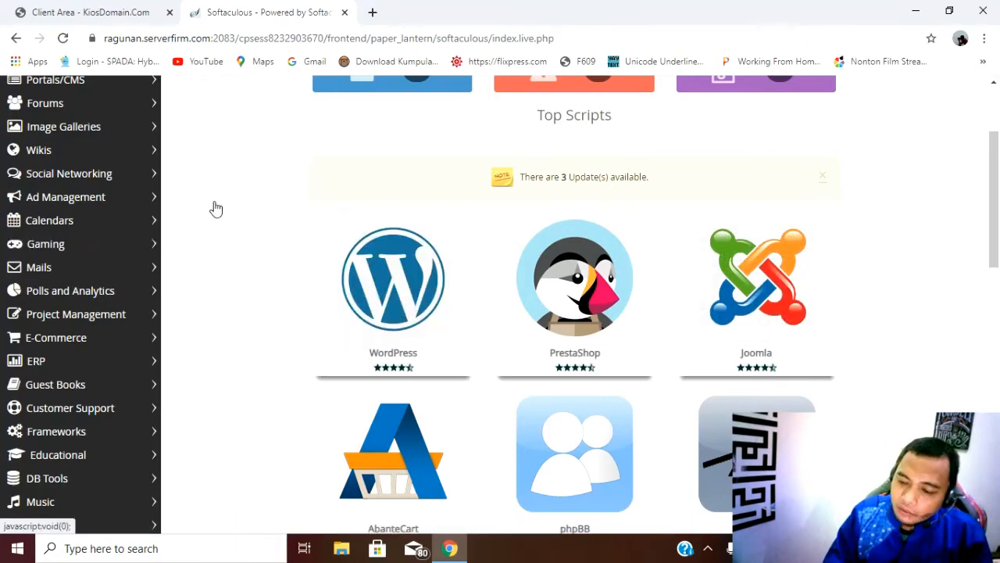
{"action": "left_click_drag", "start_coordinate": [995, 203], "coordinate": [911, 194]}
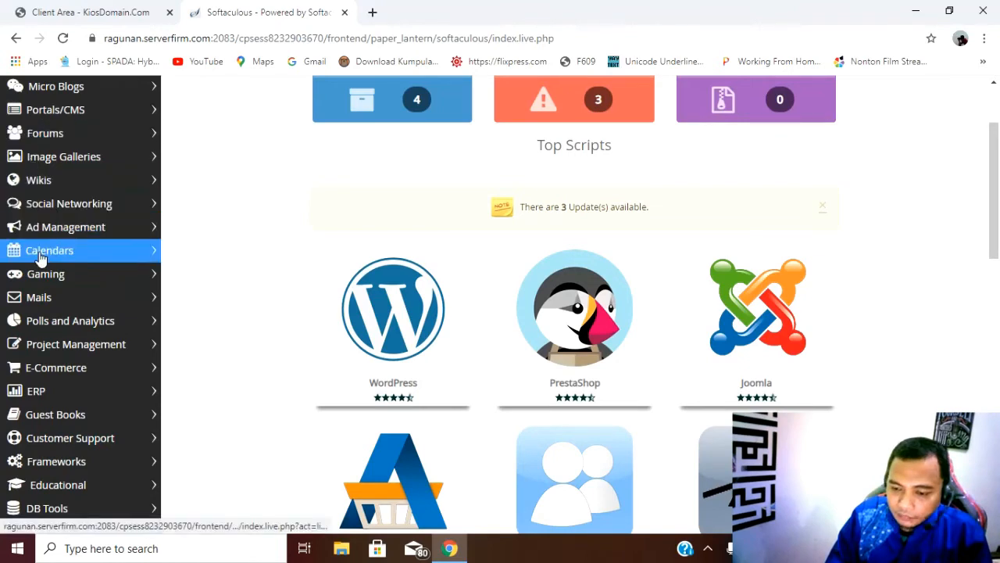
- Open the WordPress installation form and review its software setup and site settings
{"action": "mouse_move", "coordinate": [372, 313]}
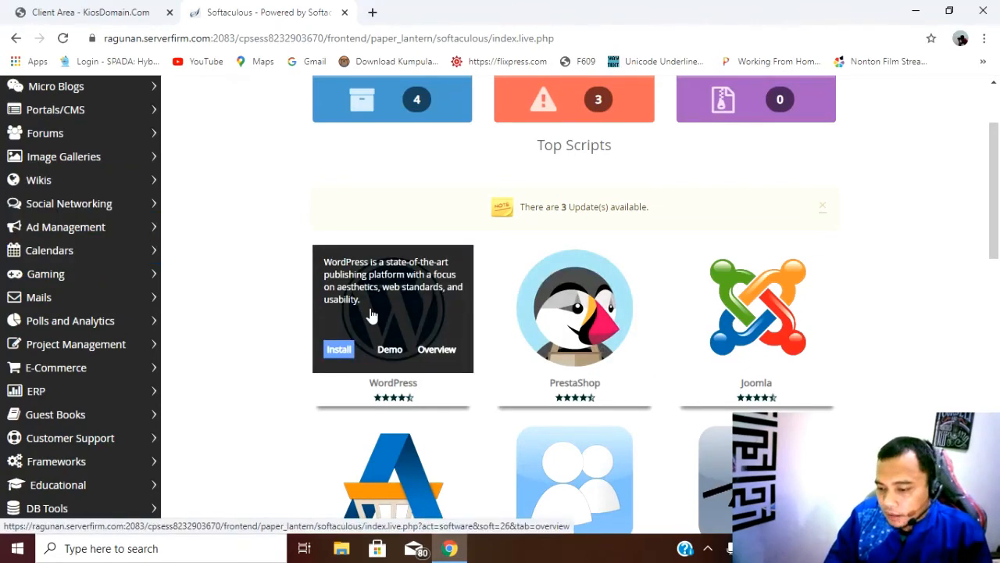
{"action": "left_click", "coordinate": [339, 353]}
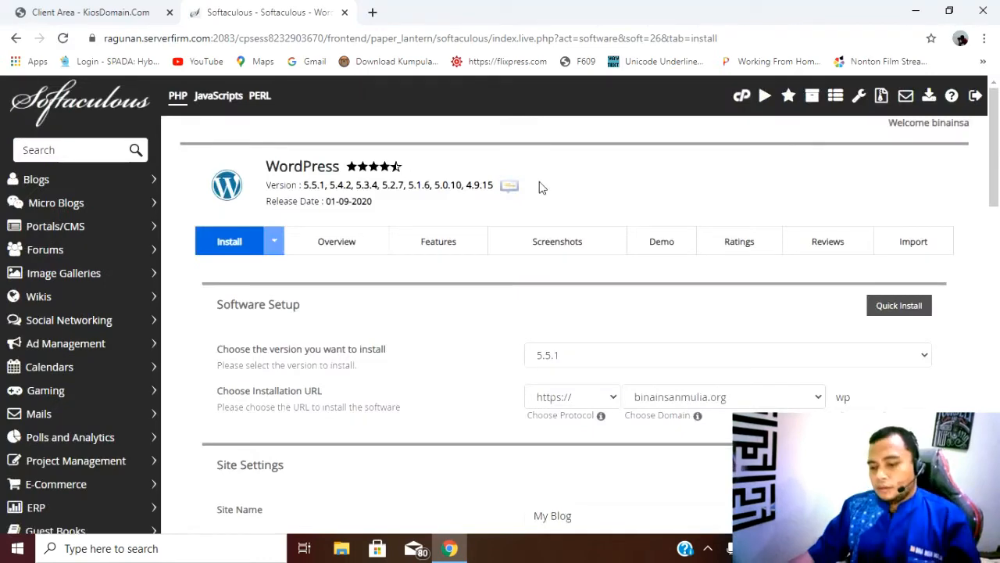
{"action": "scroll", "coordinate": [562, 172], "scroll_direction": "down", "scroll_amount": 2}
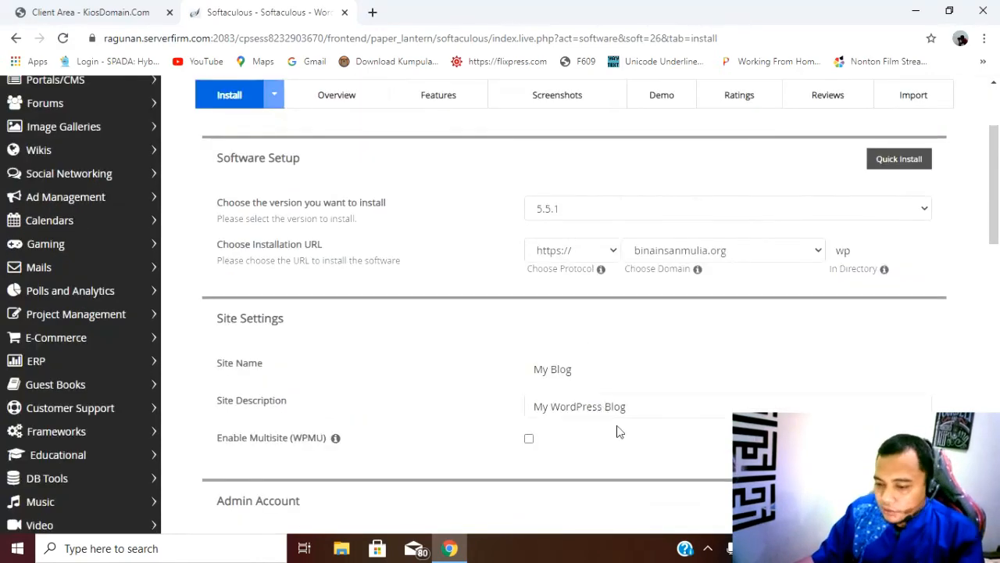
{"action": "scroll", "coordinate": [618, 429], "scroll_direction": "up", "scroll_amount": 1}
{"action": "scroll", "coordinate": [625, 405], "scroll_direction": "up", "scroll_amount": 1}
{"action": "scroll", "coordinate": [607, 180], "scroll_direction": "down", "scroll_amount": 2}
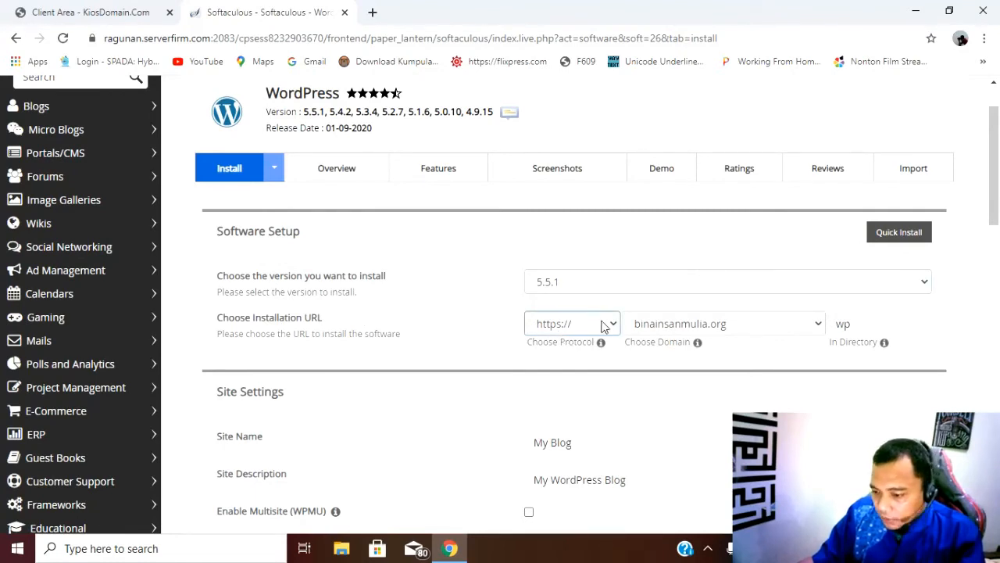
- Try buku.binainsanmulia.org as the WordPress installation domain, then set it back to binainsanmulia.org and clear the installation directory
{"action": "left_click", "coordinate": [784, 321]}
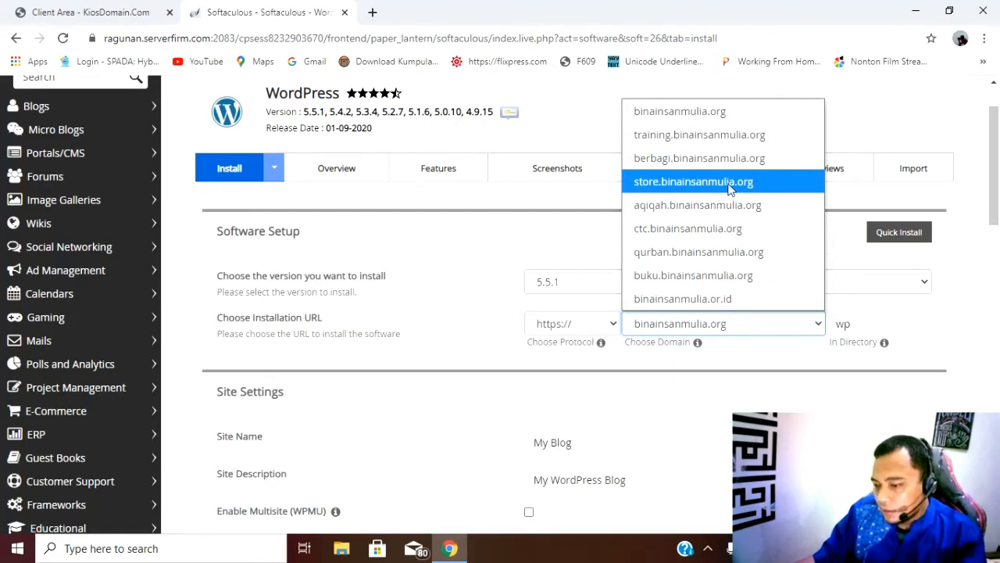
{"action": "left_click", "coordinate": [741, 277]}
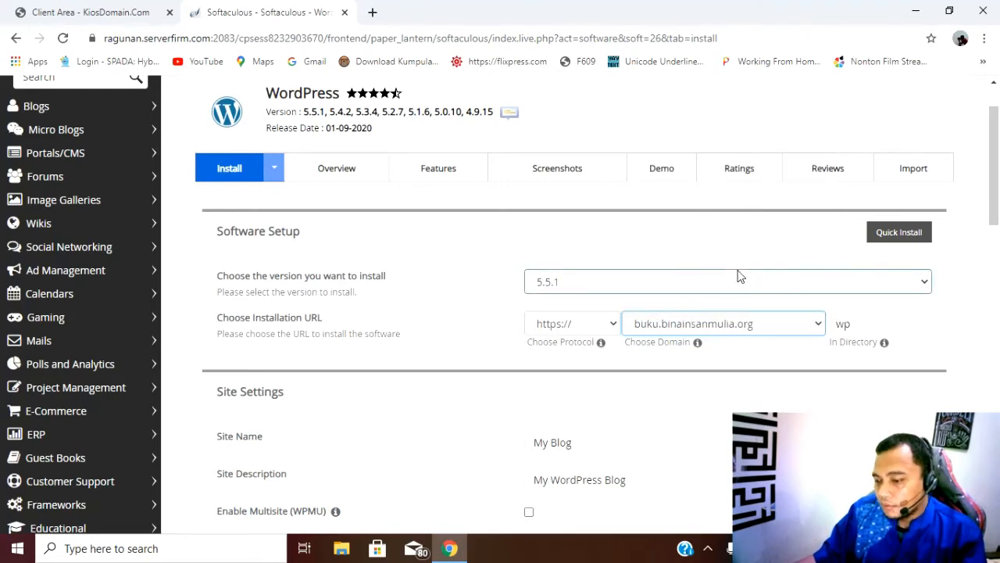
{"action": "left_click", "coordinate": [819, 325]}
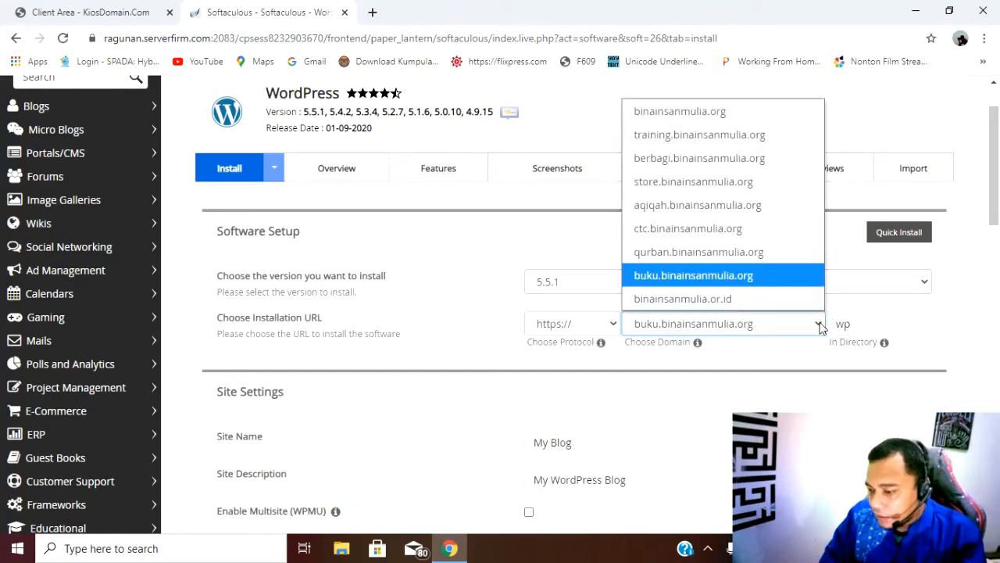
{"action": "left_click", "coordinate": [712, 109]}
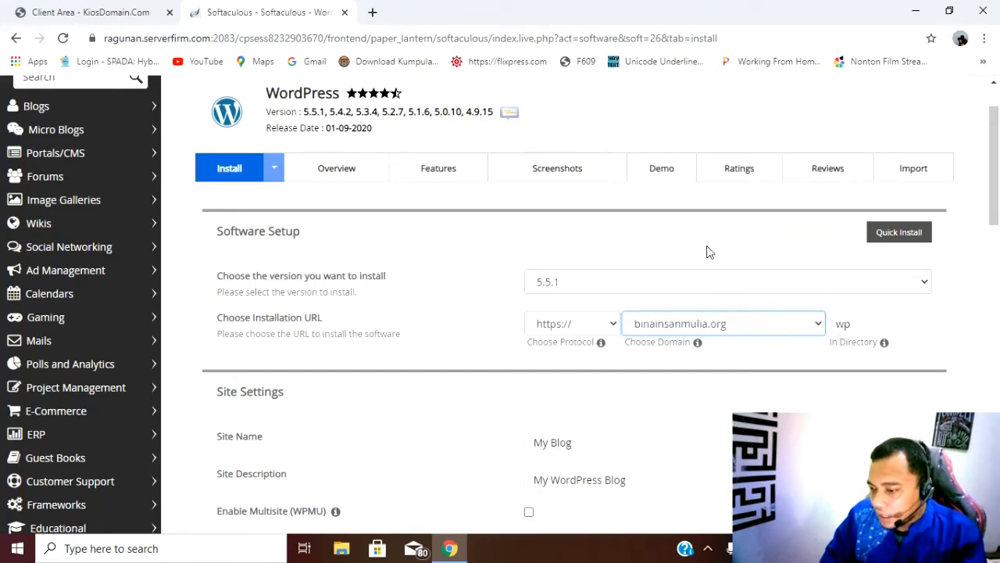
{"action": "double_click", "coordinate": [875, 319]}
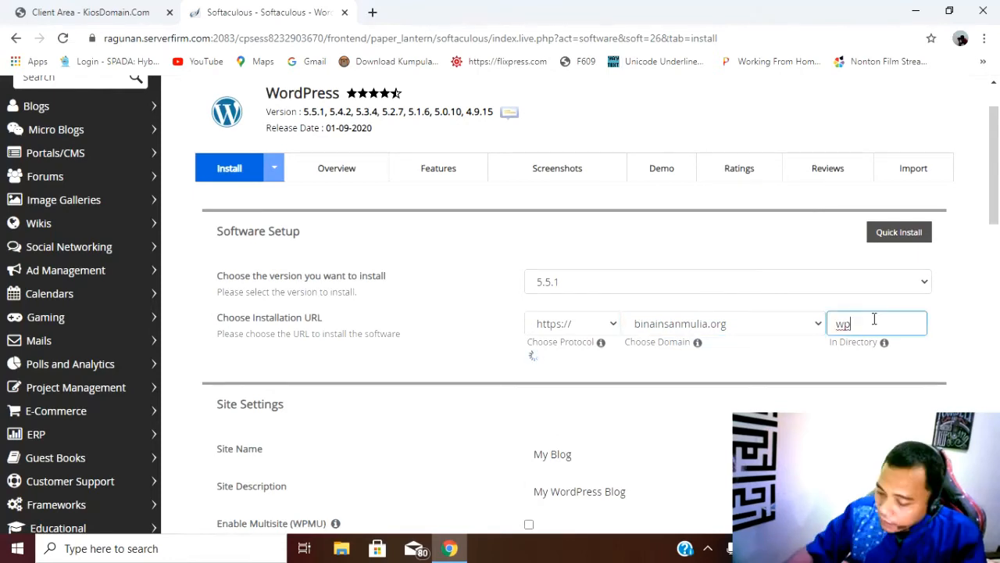
{"action": "key", "text": "BackSpace"}
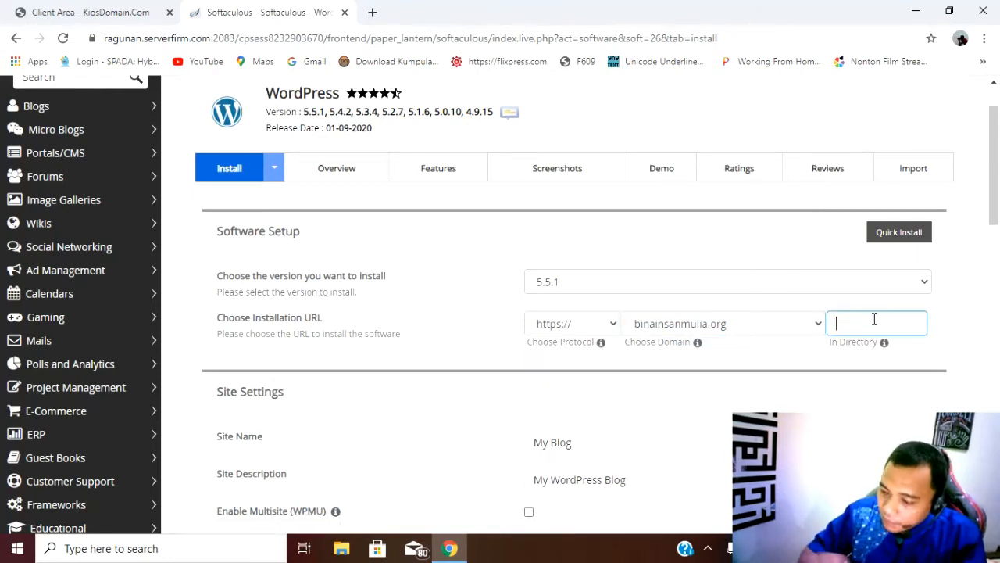
- Set the WordPress site name to BINA INSAN MULIA and select the site description text
{"action": "left_click_drag", "start_coordinate": [998, 202], "coordinate": [997, 256]}
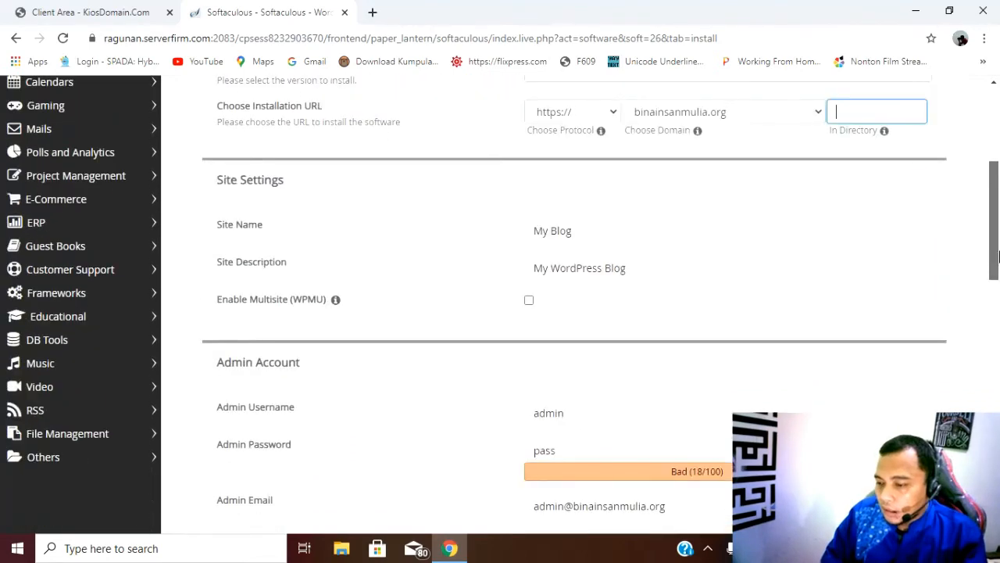
{"action": "left_click", "coordinate": [607, 230]}
{"action": "key", "text": "ctrl+a"}
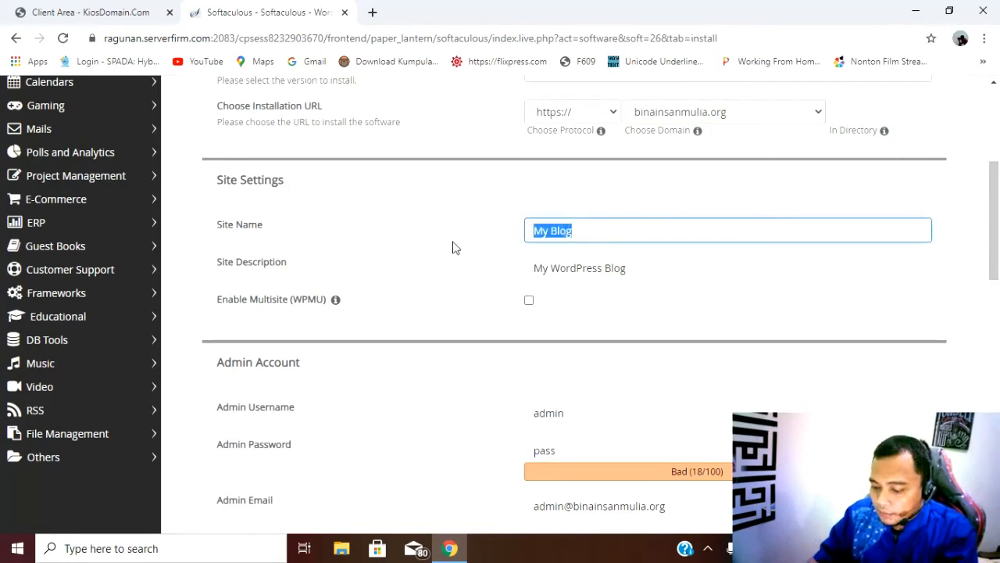
{"action": "type", "text": "BINA INS"}
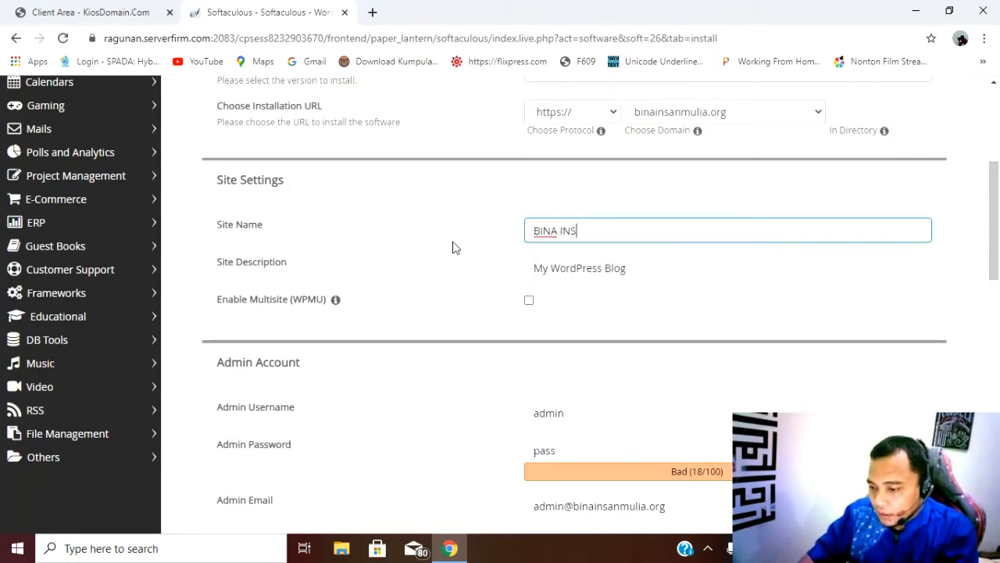
{"action": "type", "text": "AN MULIA"}
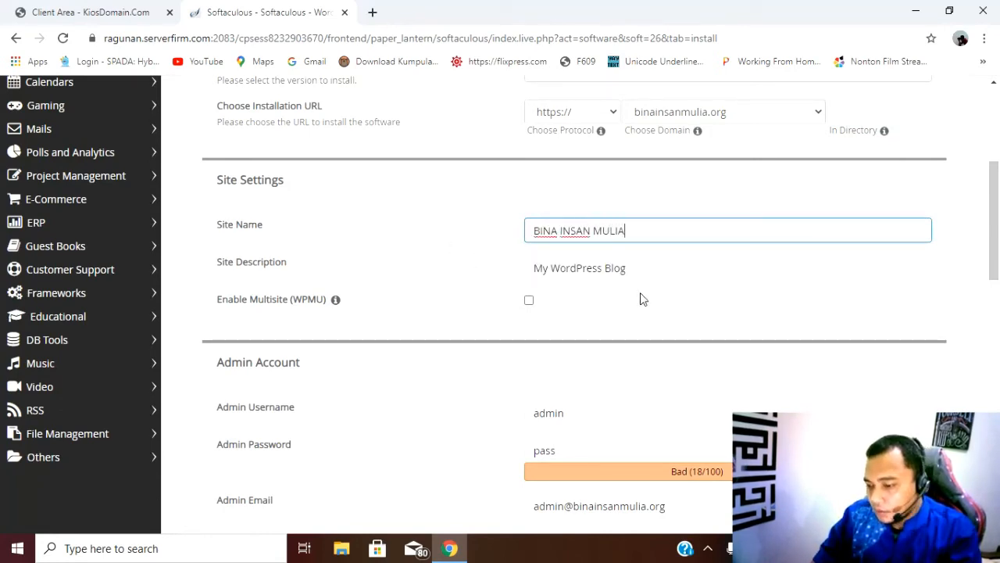
{"action": "left_click", "coordinate": [676, 265]}
{"action": "key", "text": "ctrl+a"}
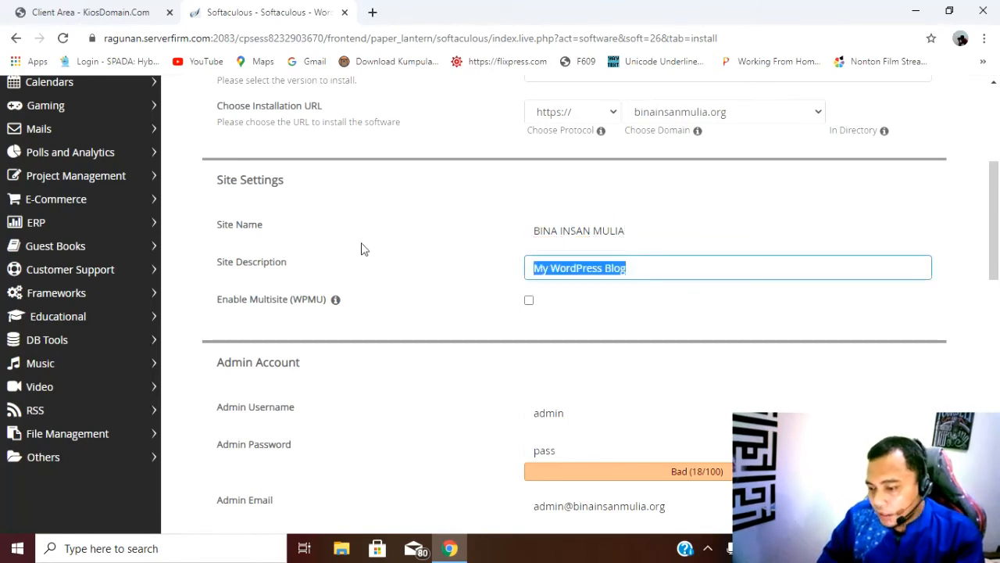
- Review the admin account, language, plugin and theme options of the WordPress form, and return to the Softaculous start page
{"action": "left_click_drag", "start_coordinate": [998, 226], "coordinate": [998, 295]}
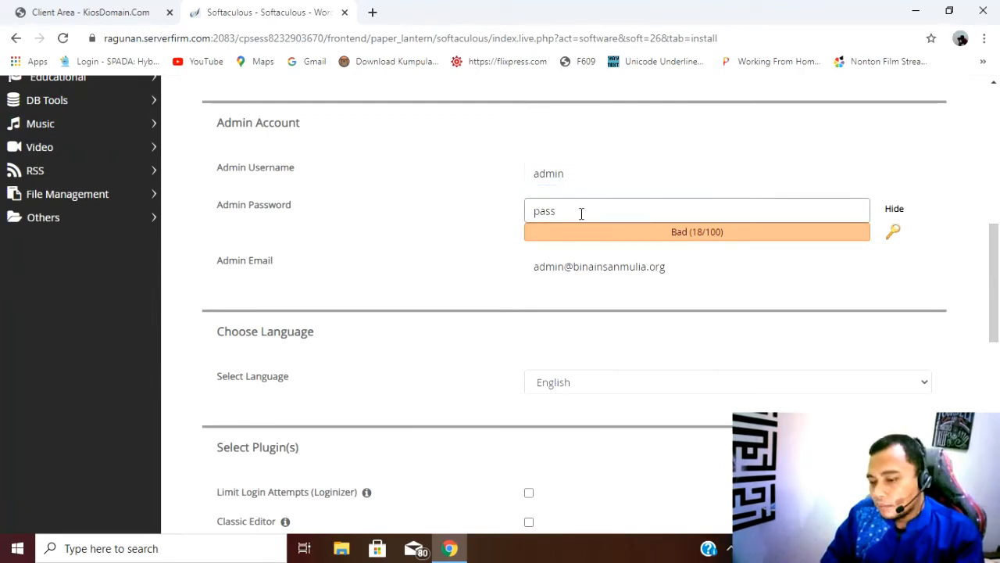
{"action": "left_click_drag", "start_coordinate": [999, 315], "coordinate": [999, 427]}
{"action": "scroll", "coordinate": [420, 328], "scroll_direction": "up", "scroll_amount": 2}
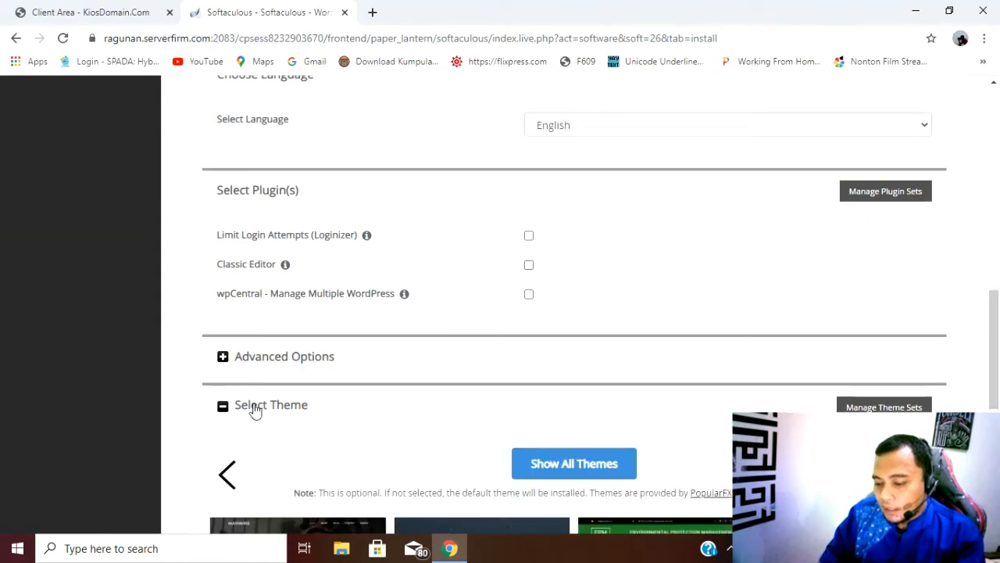
{"action": "left_click_drag", "start_coordinate": [994, 322], "coordinate": [994, 382]}
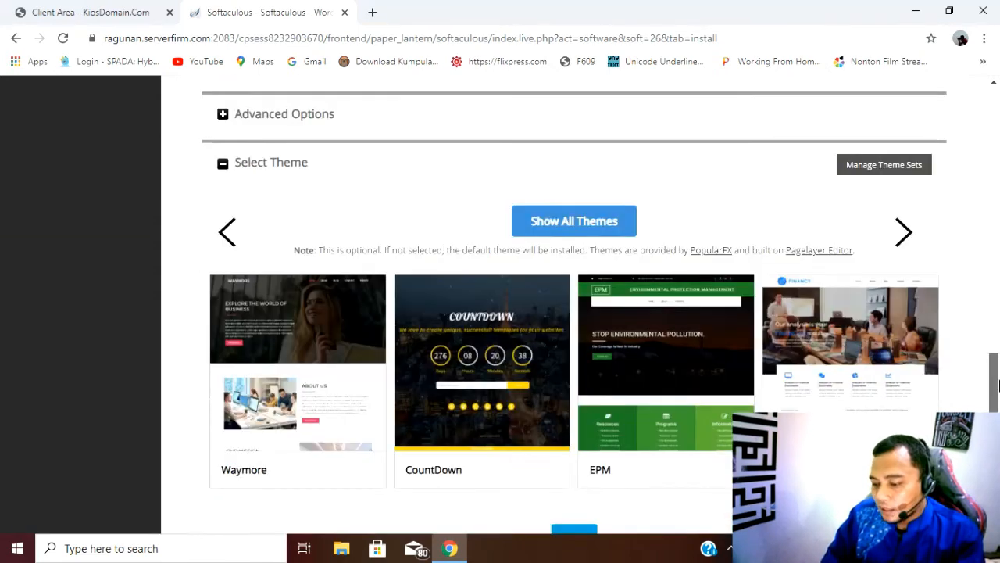
{"action": "left_click", "coordinate": [897, 351]}
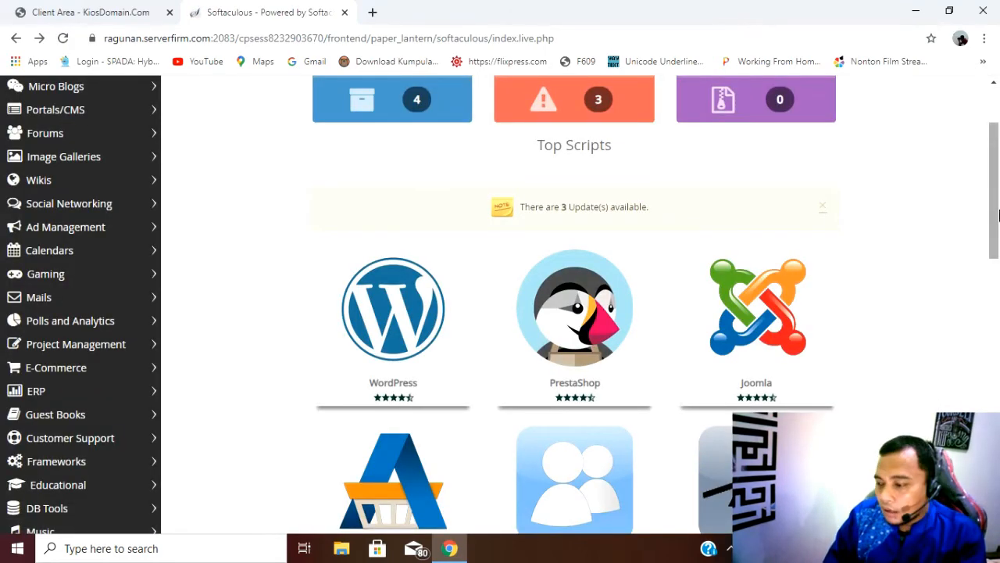
- Browse the scripts in the Educational category and open the Moodle installation form
{"action": "mouse_move", "coordinate": [998, 216]}
{"action": "left_mouse_down"}
{"action": "mouse_move", "coordinate": [996, 188]}
{"action": "mouse_move", "coordinate": [997, 225]}
{"action": "left_mouse_up"}
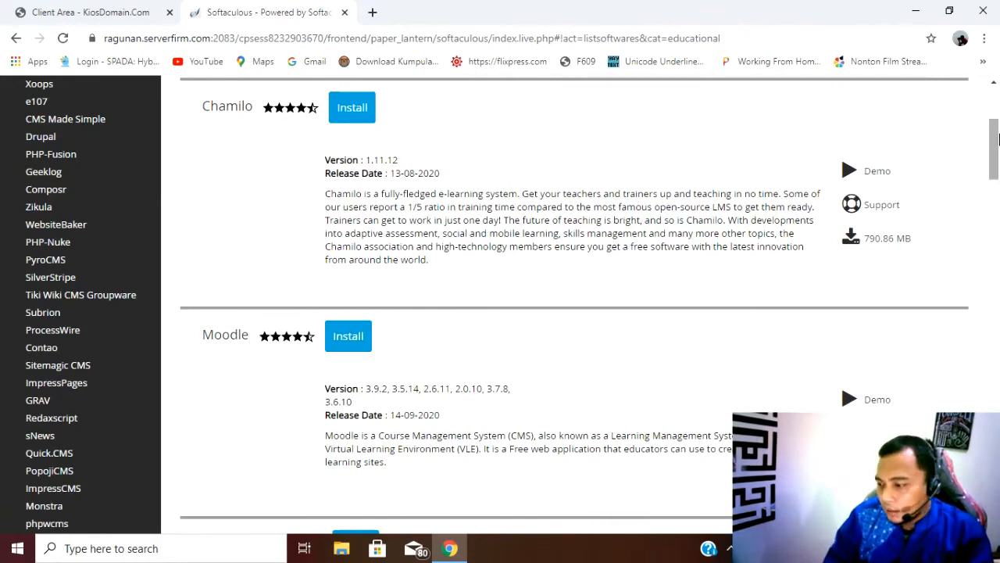
{"action": "left_click_drag", "start_coordinate": [996, 141], "coordinate": [963, 165]}
{"action": "left_click_drag", "start_coordinate": [995, 196], "coordinate": [995, 201]}
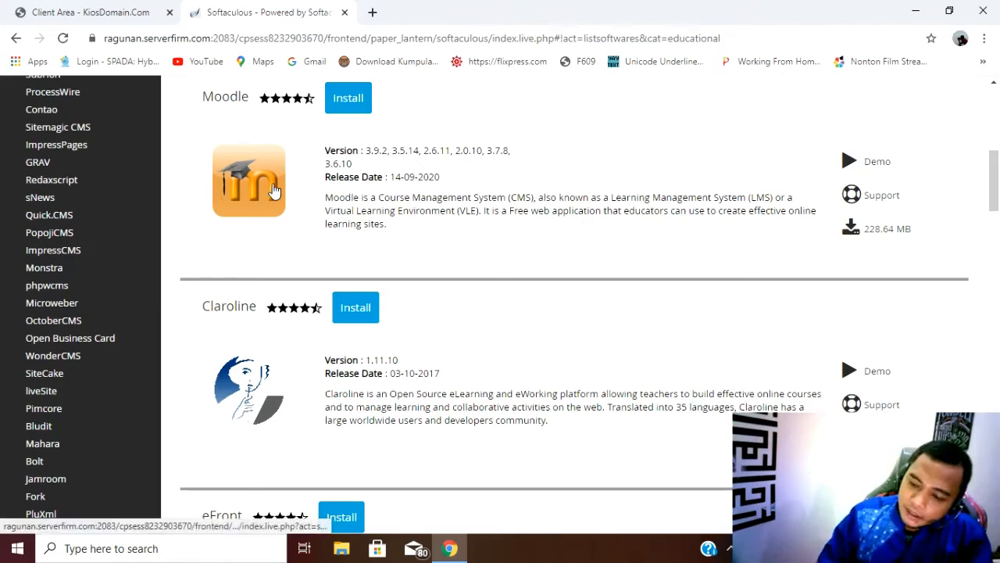
{"action": "left_click", "coordinate": [358, 107]}
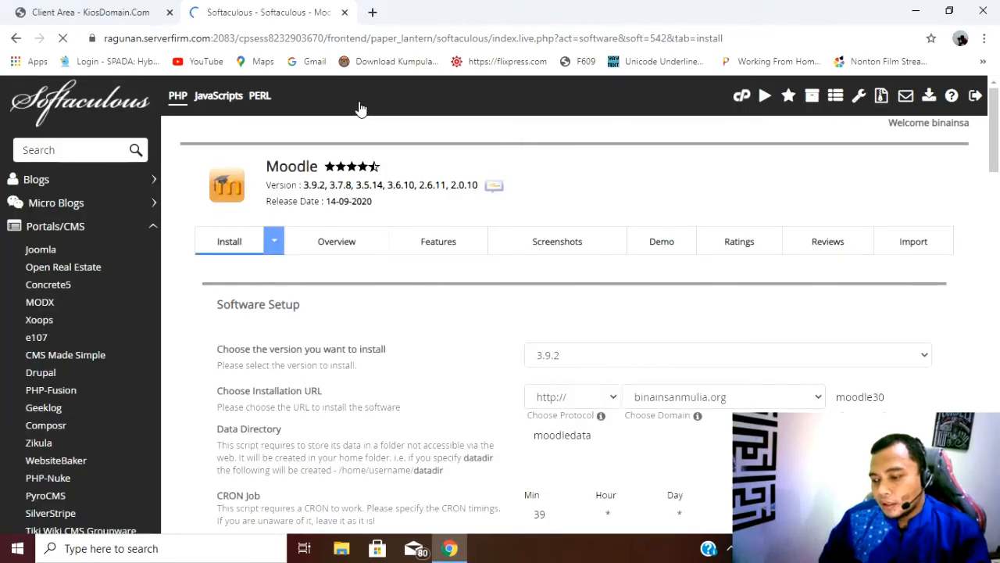
- Set the Moodle installation domain to training.binainsanmulia.org and clear the installation directory
{"action": "left_click_drag", "start_coordinate": [992, 108], "coordinate": [996, 160]}
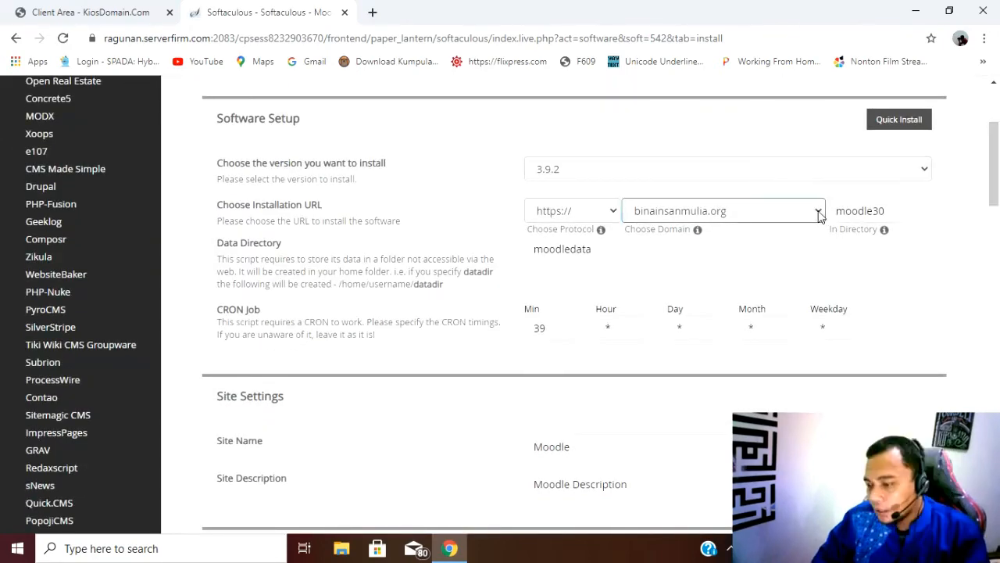
{"action": "left_click", "coordinate": [782, 222]}
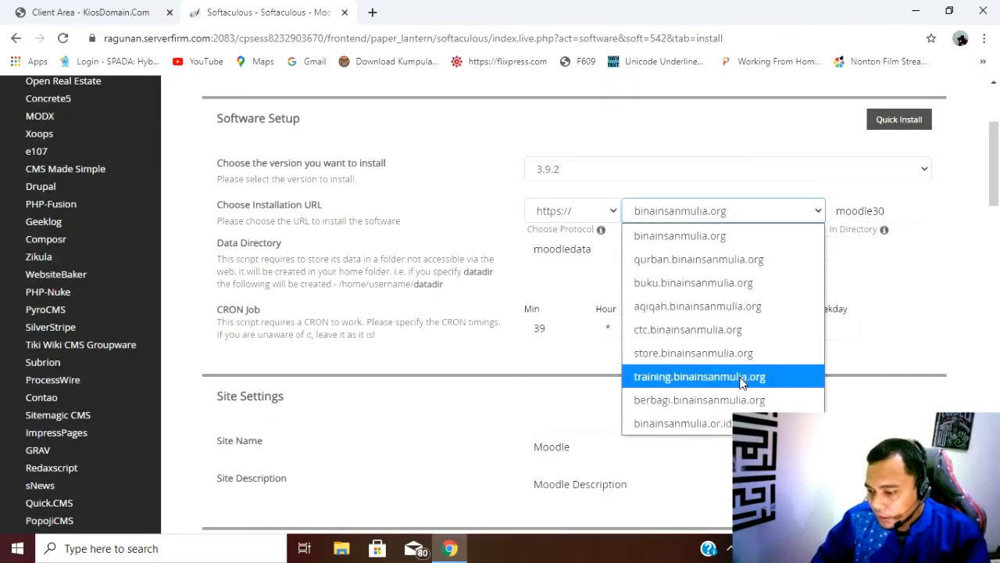
{"action": "left_click", "coordinate": [740, 379]}
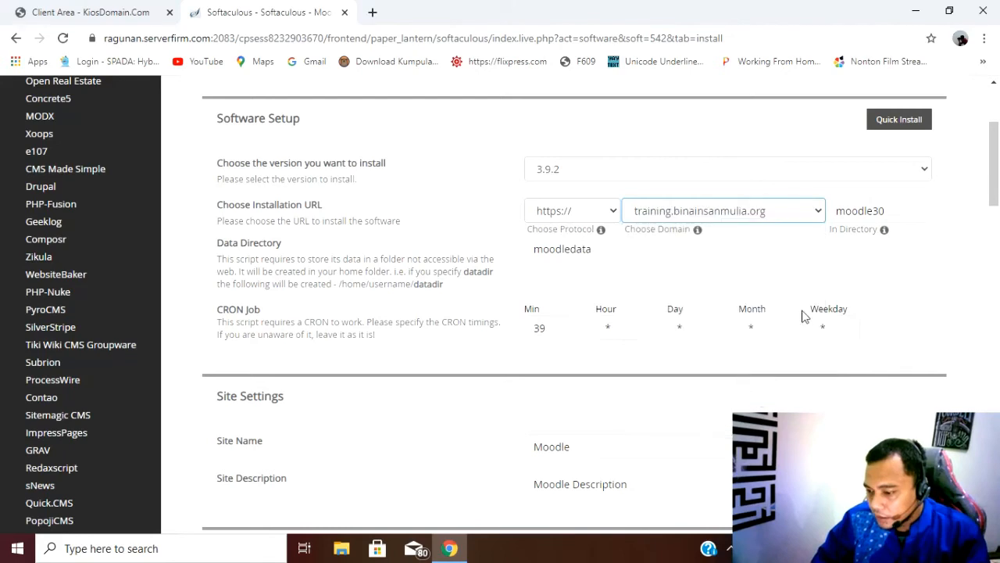
{"action": "left_click", "coordinate": [871, 208]}
{"action": "double_click", "coordinate": [871, 208]}
{"action": "key", "text": "BackSpace"}
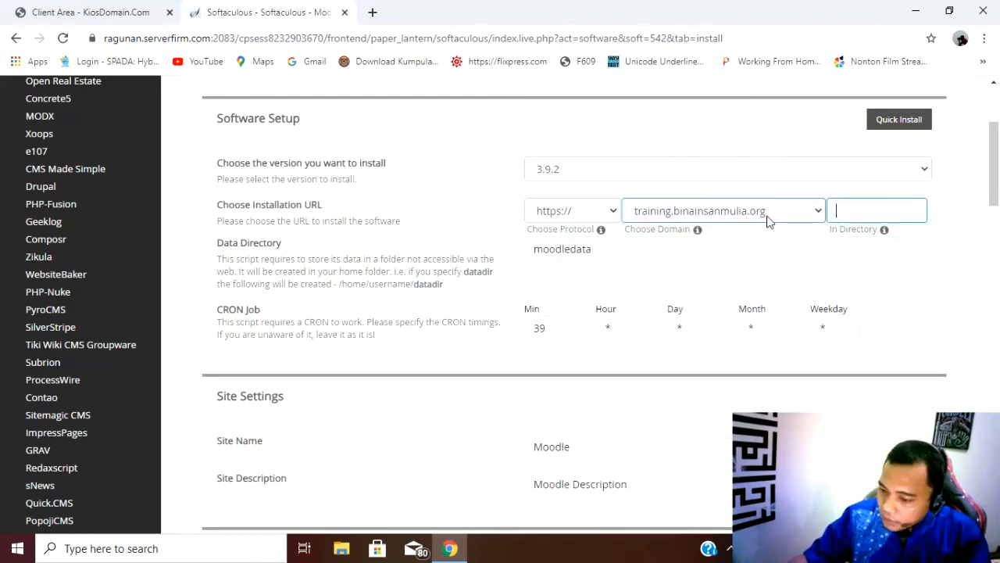
- Set the Moodle site name to "e learning bina insan mulia"
{"action": "left_click_drag", "start_coordinate": [996, 149], "coordinate": [994, 213]}
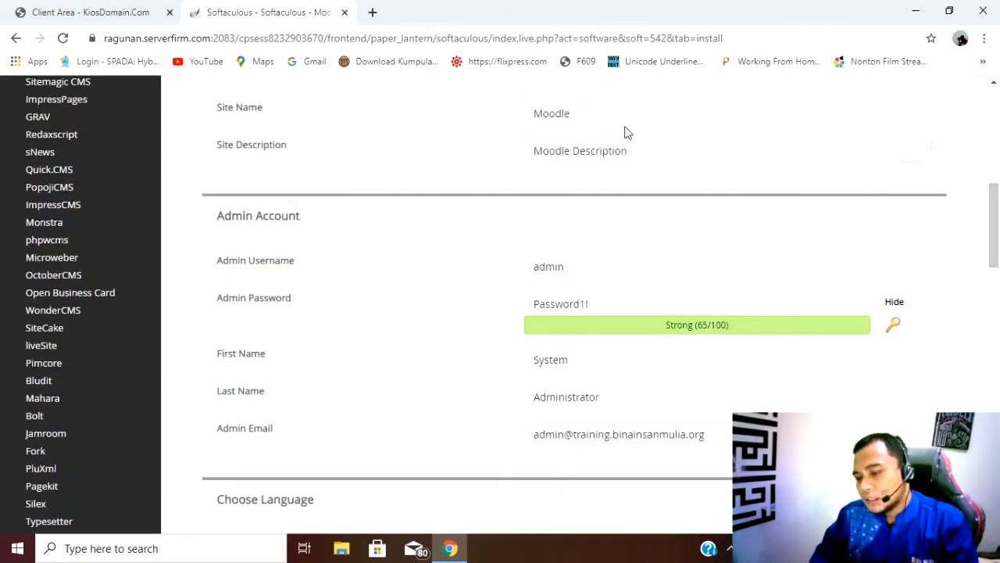
{"action": "left_click_drag", "start_coordinate": [614, 116], "coordinate": [450, 98]}
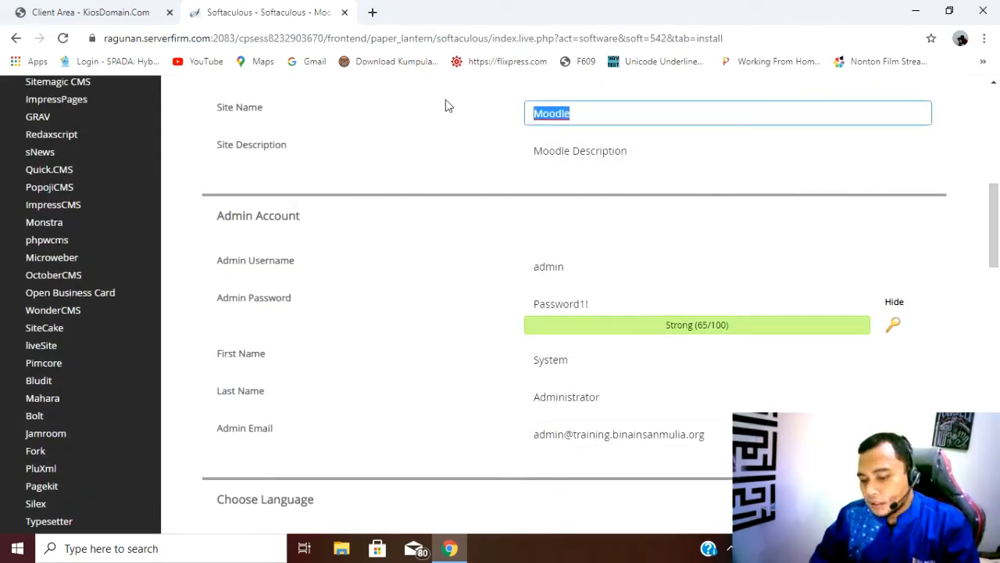
{"action": "type", "text": "e ke"}
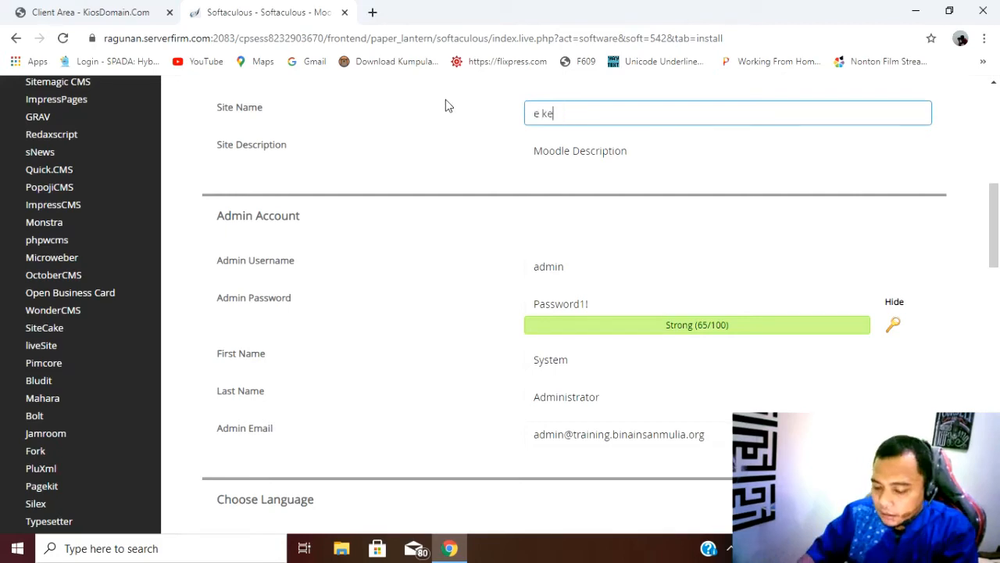
{"action": "key", "text": "BackSpace"}
{"action": "key", "text": "BackSpace"}
{"action": "key", "text": "BackSpace"}
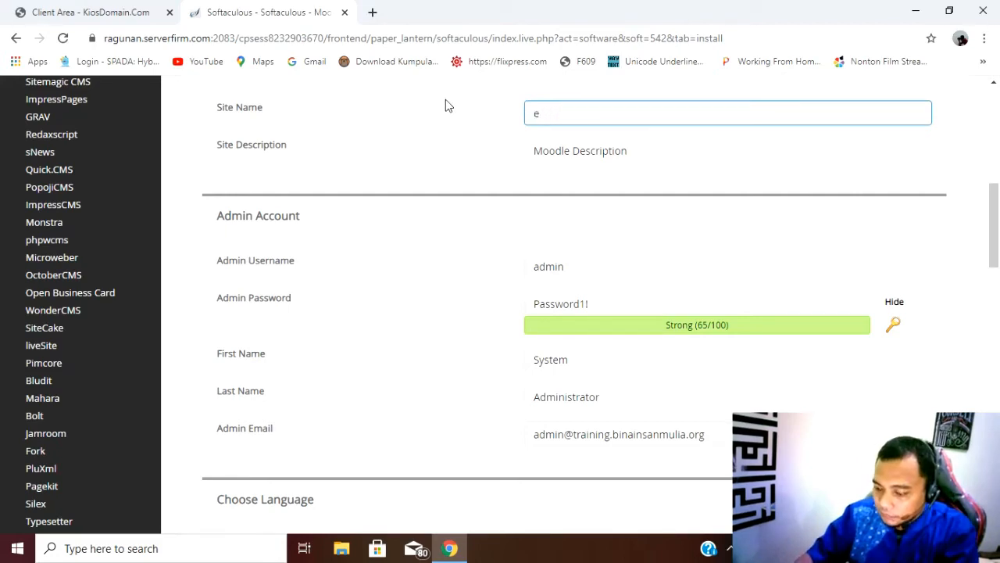
{"action": "type", "text": "learning "}
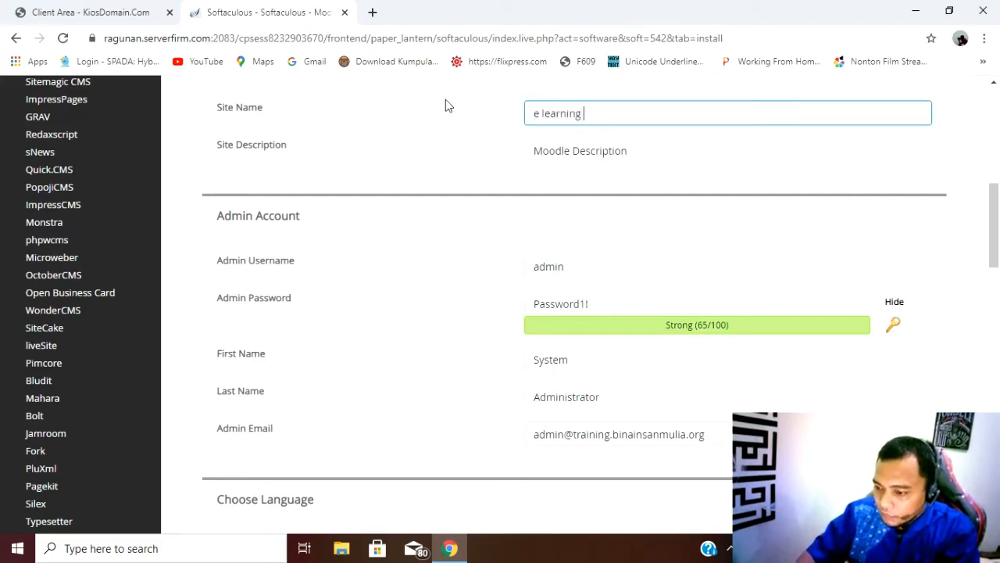
{"action": "type", "text": "bina insan m"}
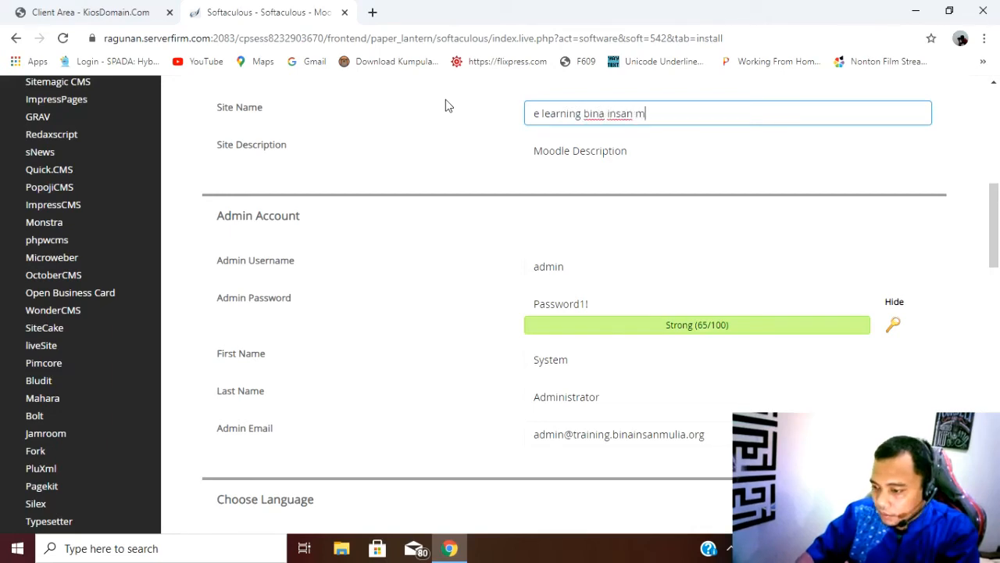
{"action": "type", "text": "ulia"}
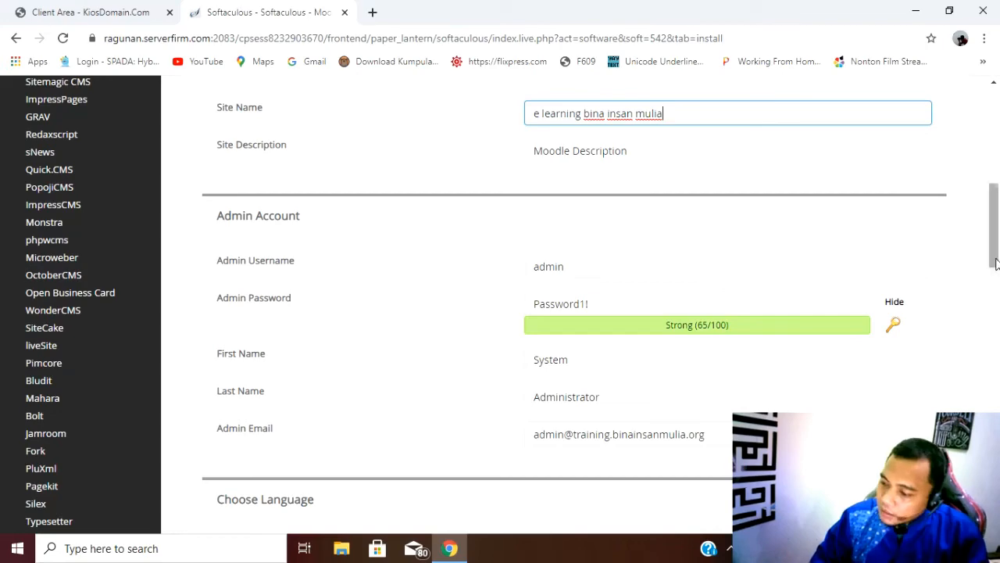
- Review the Moodle installation form from the software setup through the site settings, admin account and language options
{"action": "left_click_drag", "start_coordinate": [996, 263], "coordinate": [949, 167]}
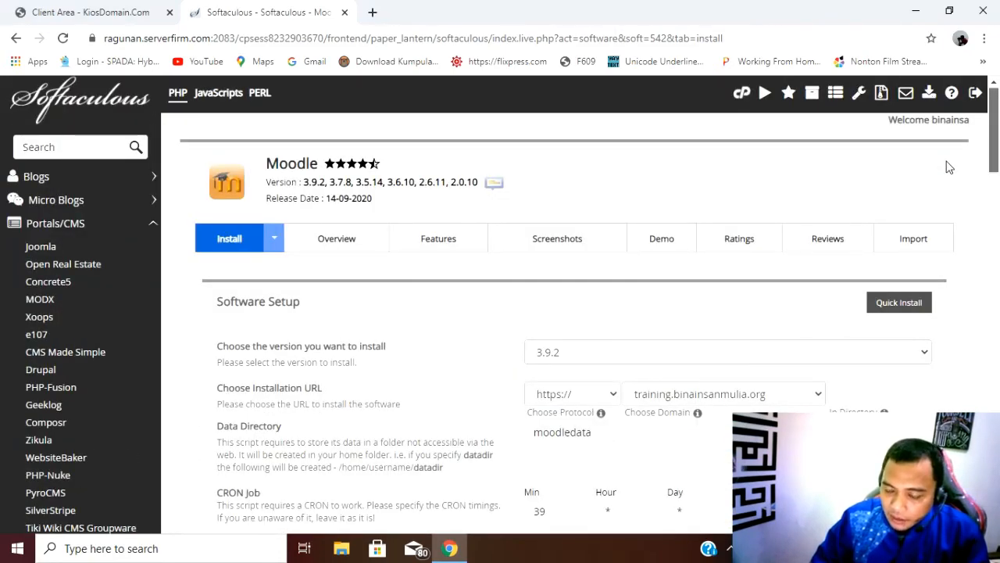
{"action": "scroll", "coordinate": [949, 167], "scroll_direction": "down", "scroll_amount": 2}
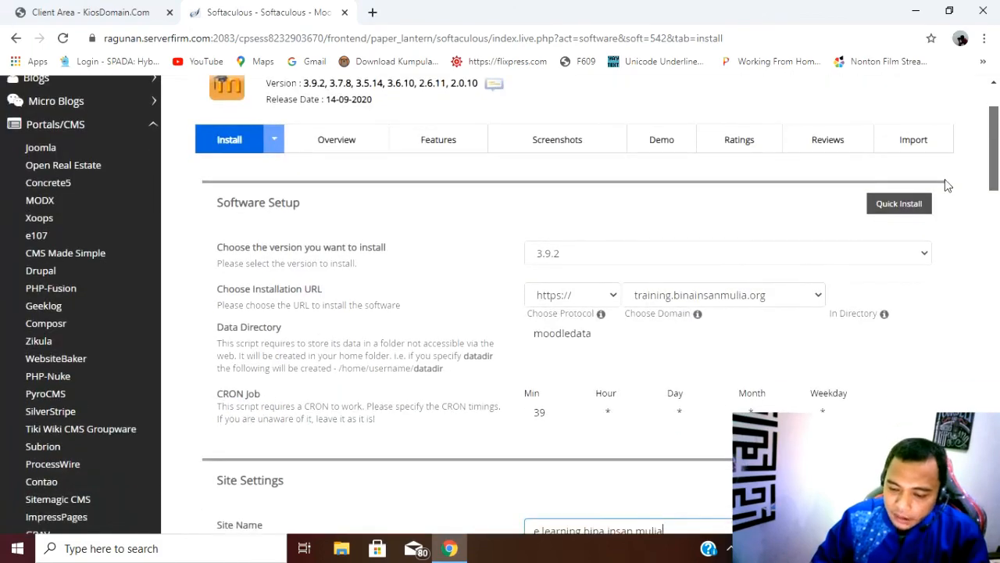
{"action": "scroll", "coordinate": [946, 196], "scroll_direction": "down", "scroll_amount": 3}
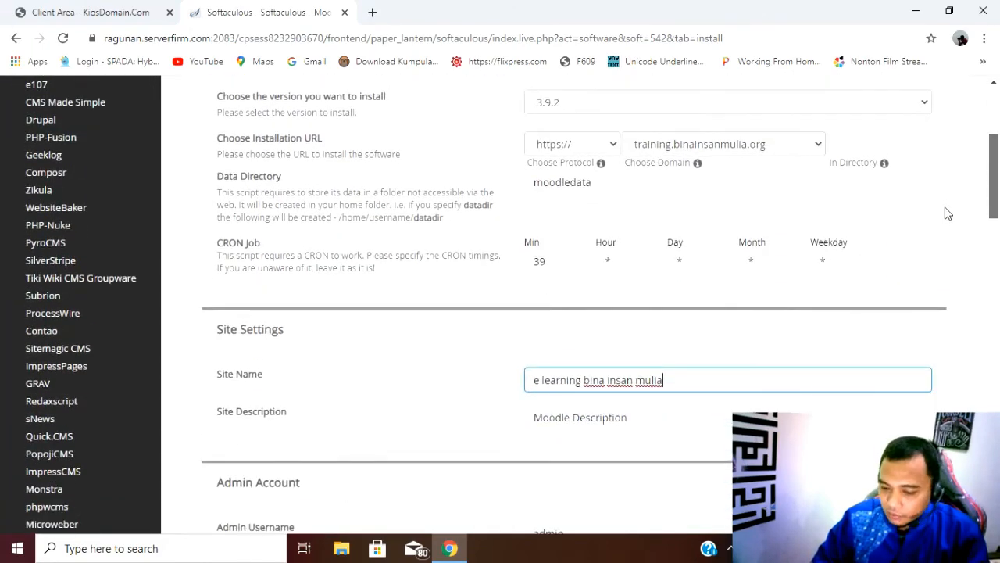
{"action": "scroll", "coordinate": [947, 219], "scroll_direction": "down", "scroll_amount": 2}
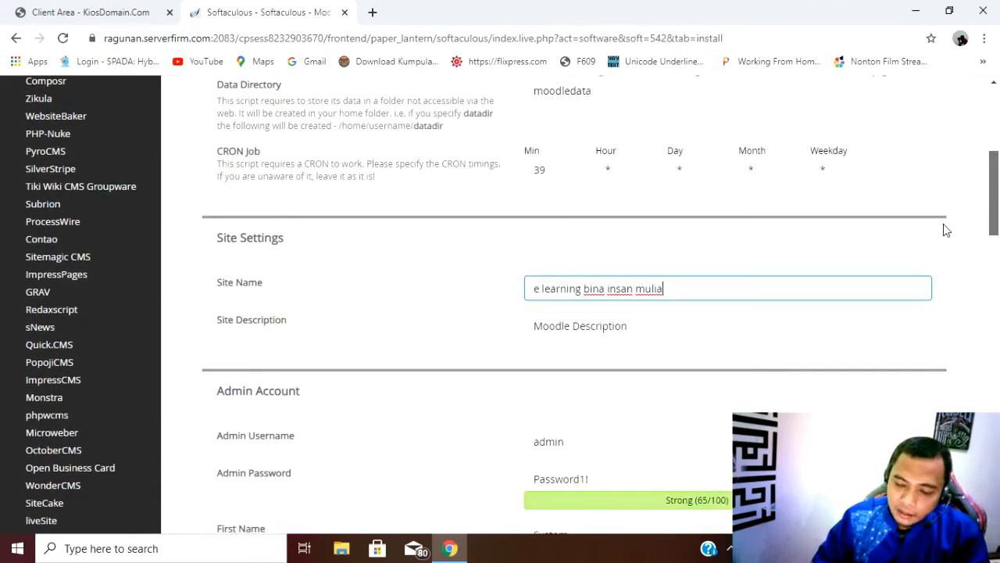
{"action": "scroll", "coordinate": [945, 235], "scroll_direction": "down", "scroll_amount": 2}
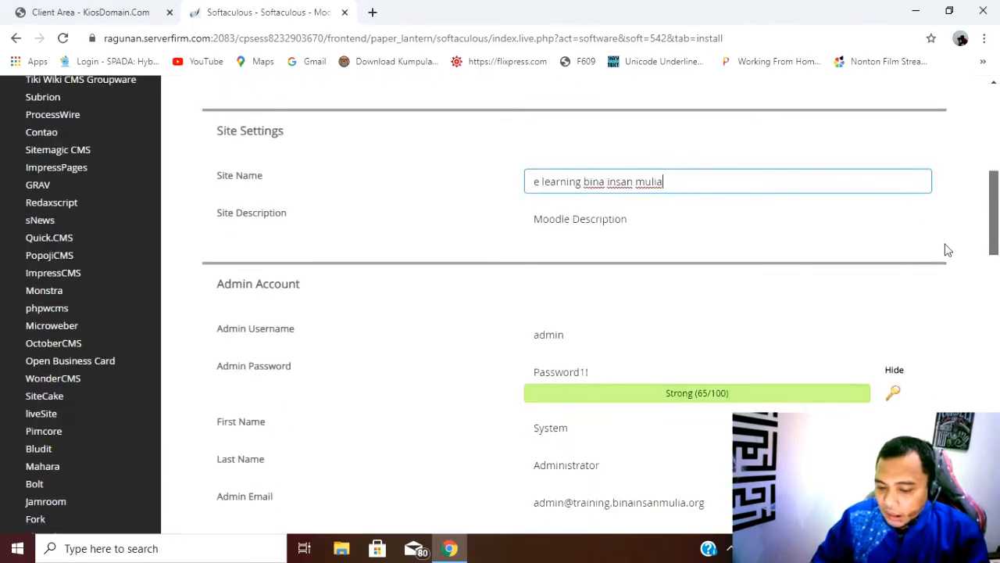
{"action": "scroll", "coordinate": [947, 258], "scroll_direction": "down", "scroll_amount": 3}
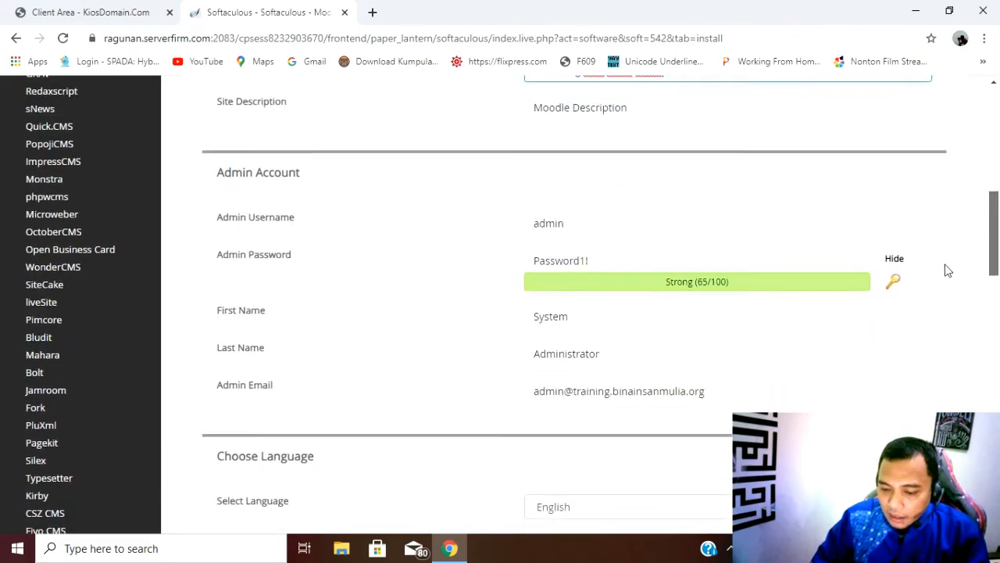
{"action": "scroll", "coordinate": [949, 279], "scroll_direction": "up", "scroll_amount": 8}
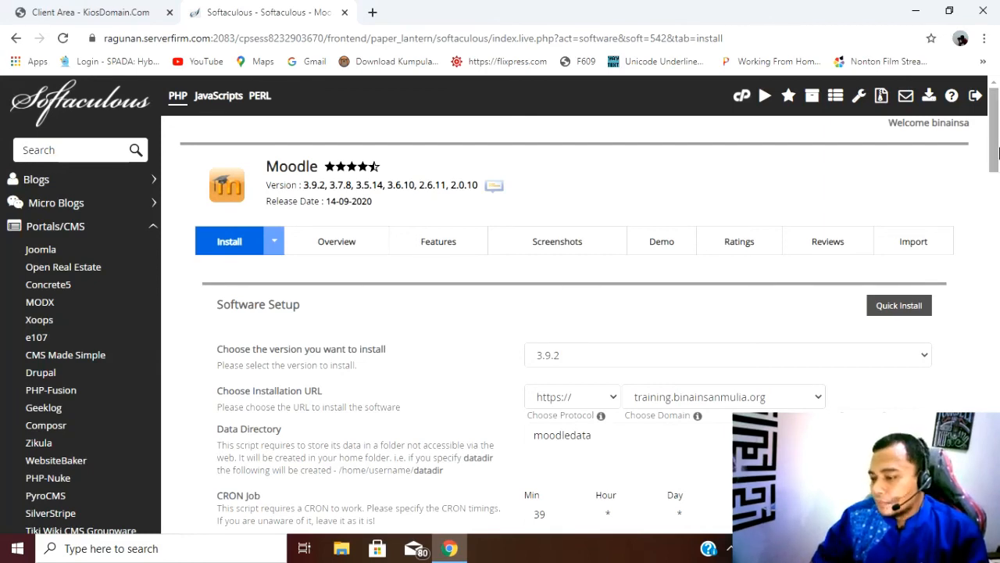
{"action": "left_click_drag", "start_coordinate": [997, 152], "coordinate": [987, 238]}
{"action": "left_click_drag", "start_coordinate": [983, 255], "coordinate": [990, 144]}
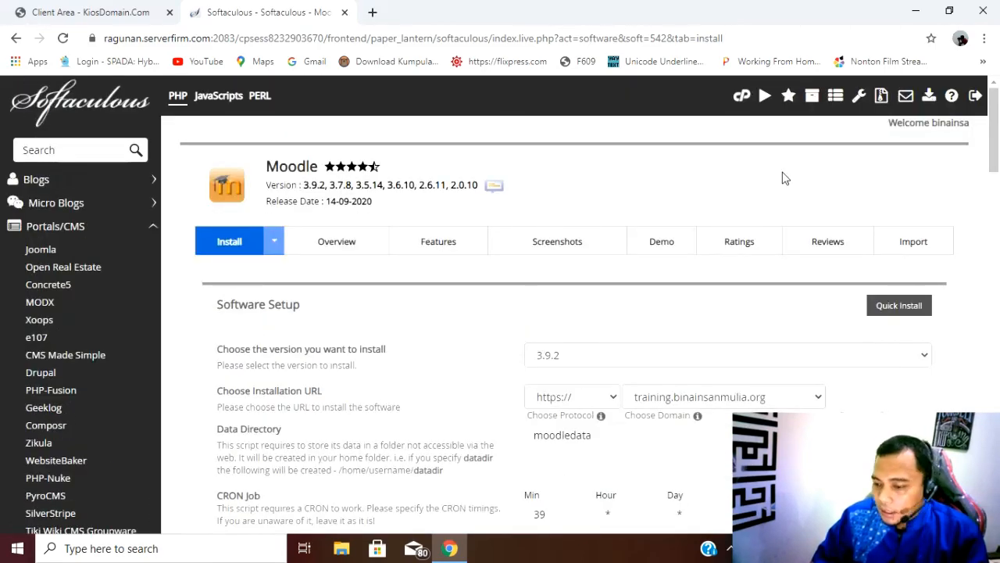